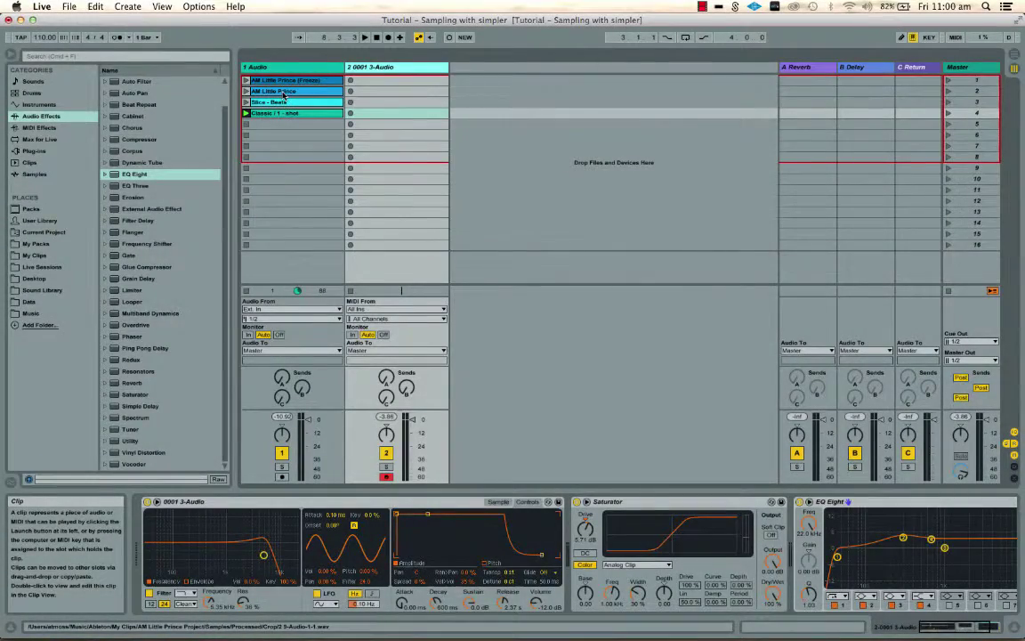
Drag Simpler from Instruments into the empty area to create track '3 Simpler', then narrow track 2.
left_click(287, 92)
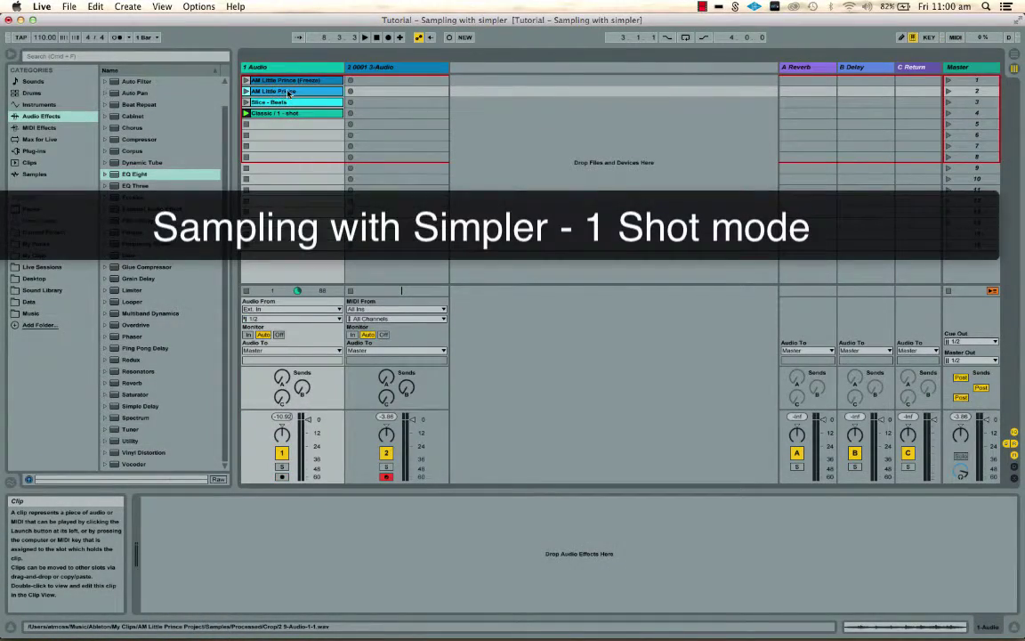
left_click(406, 67)
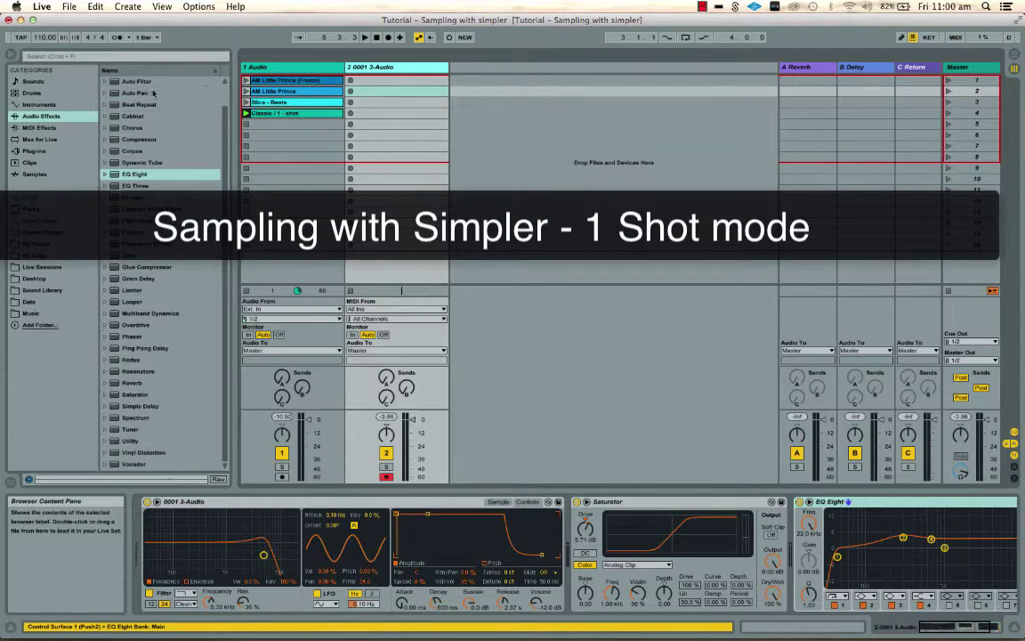
left_click(34, 105)
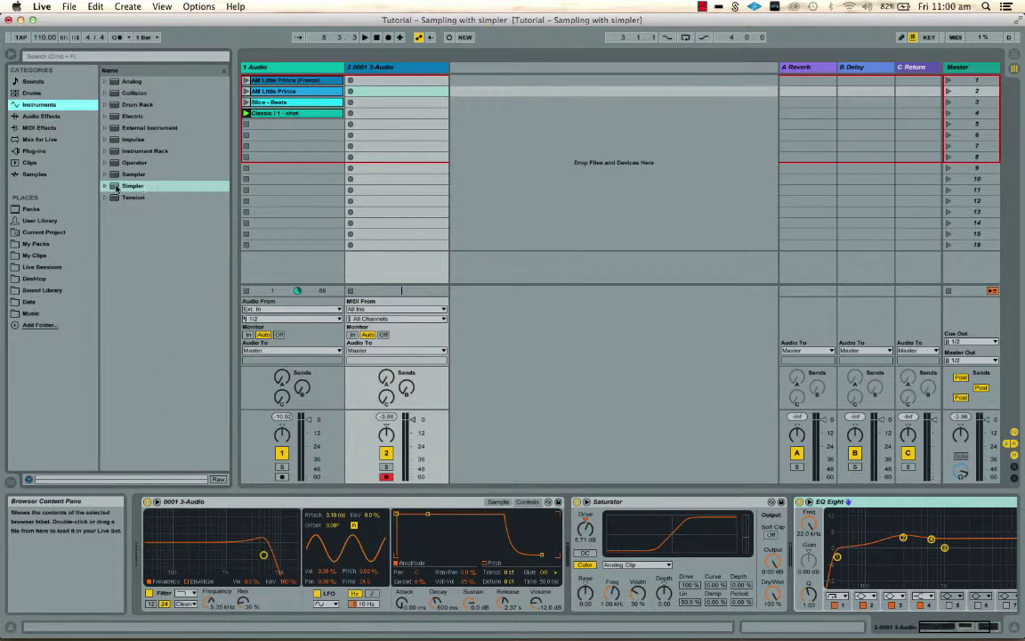
left_click_drag(134, 185, 541, 67)
left_click_drag(443, 67, 417, 68)
left_click(247, 92)
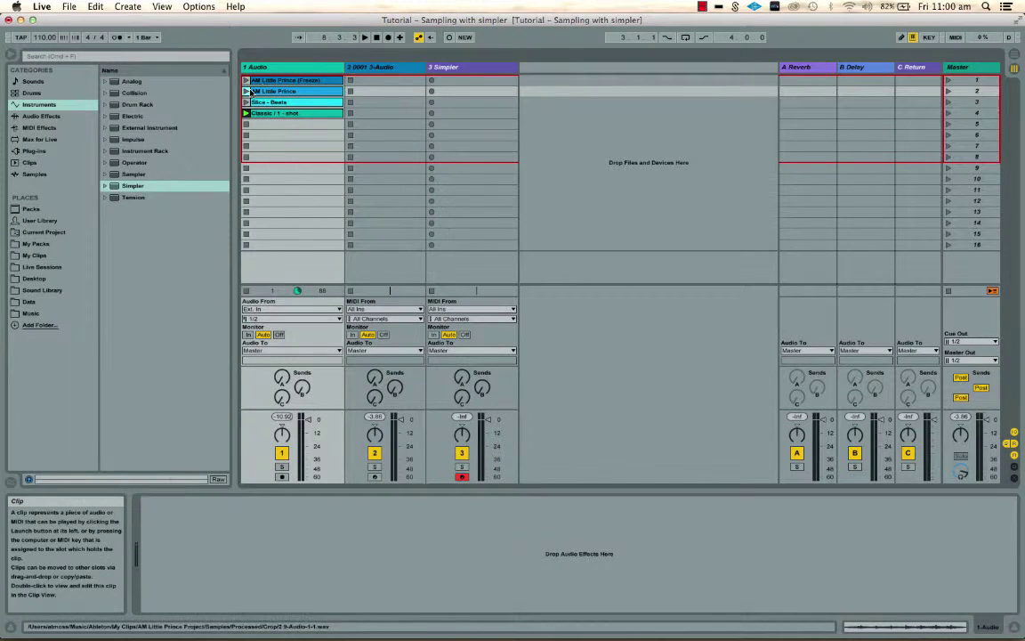
Open and launch the AM Little Prince clip, and raise the tempo from 132 to 137 BPM.
double_click(247, 93)
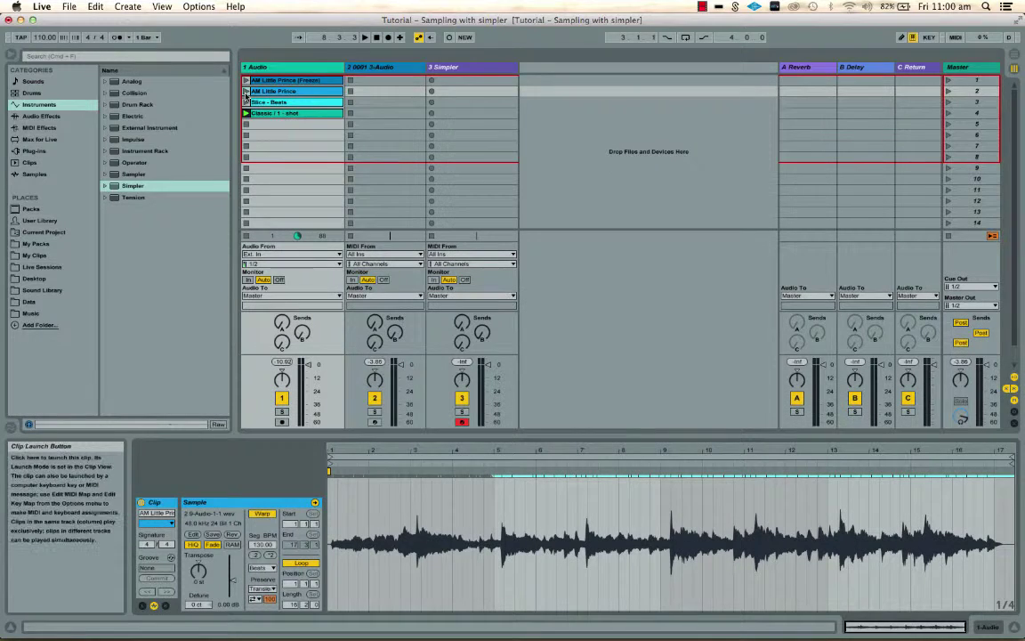
left_click(246, 91)
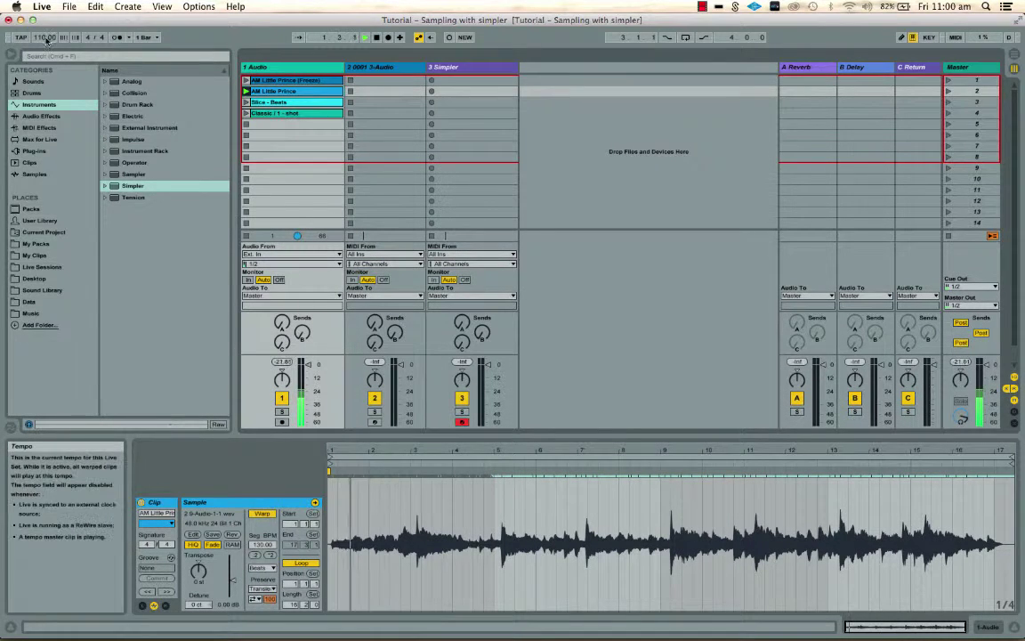
left_click_drag(45, 37, 45, 14)
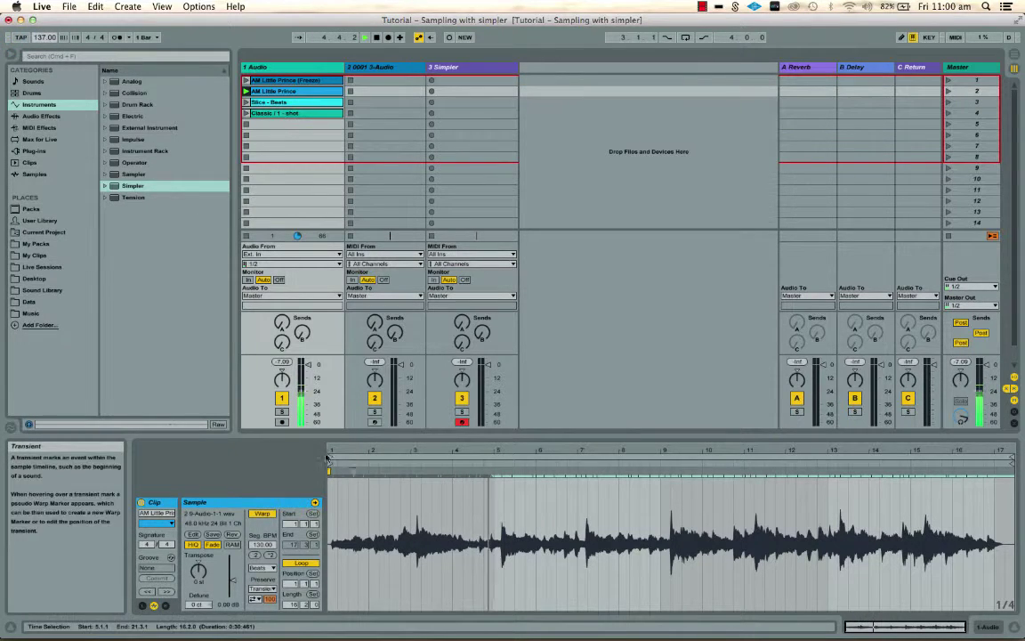
mouse_move(330, 454)
left_mouse_down()
mouse_move(407, 456)
mouse_move(396, 474)
left_mouse_up()
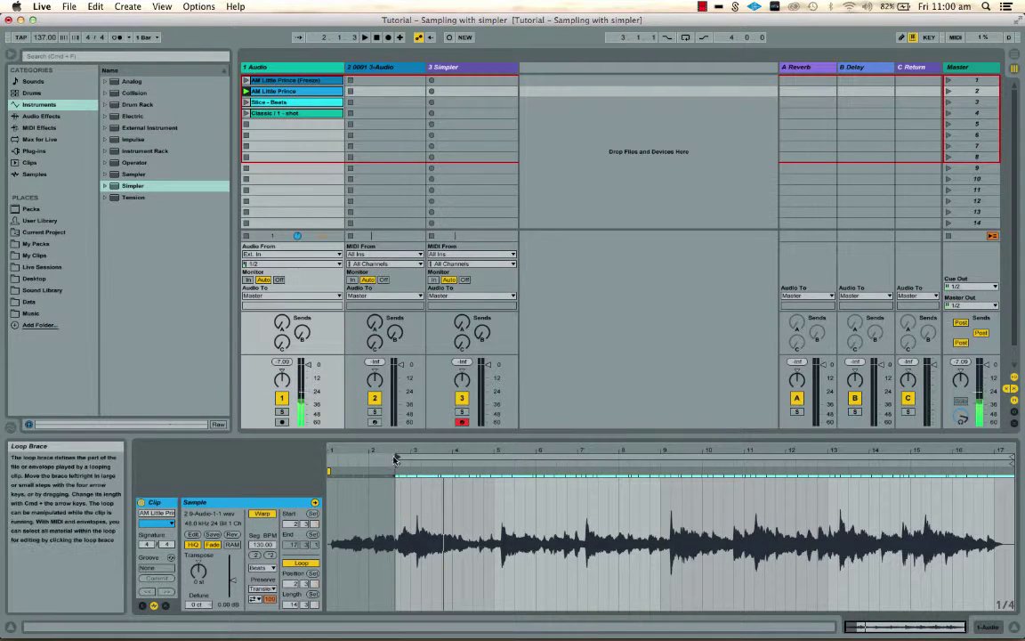
left_click_drag(396, 457, 329, 455)
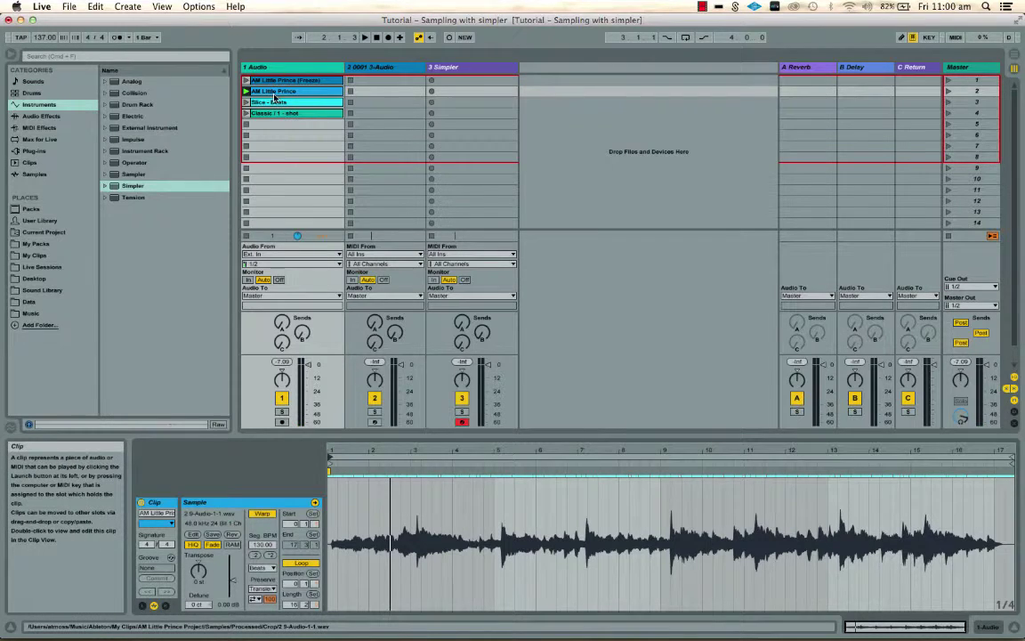
Select track 3 and drop the AM Little Prince clip onto Simpler's sample display.
left_click(450, 67)
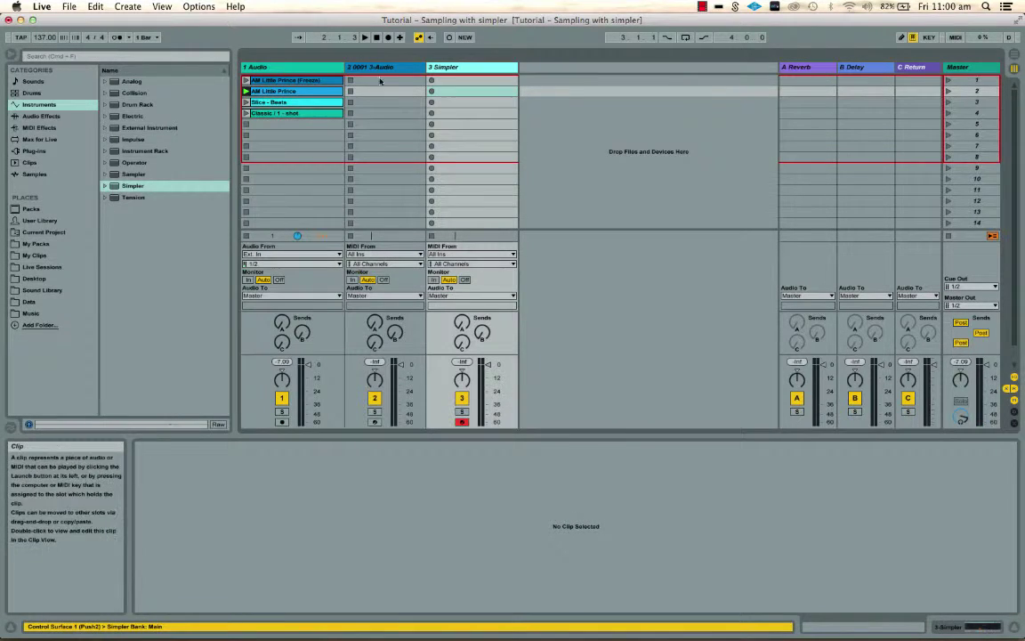
left_click(439, 68)
left_click_drag(268, 95, 333, 471)
left_click_drag(334, 541, 331, 540)
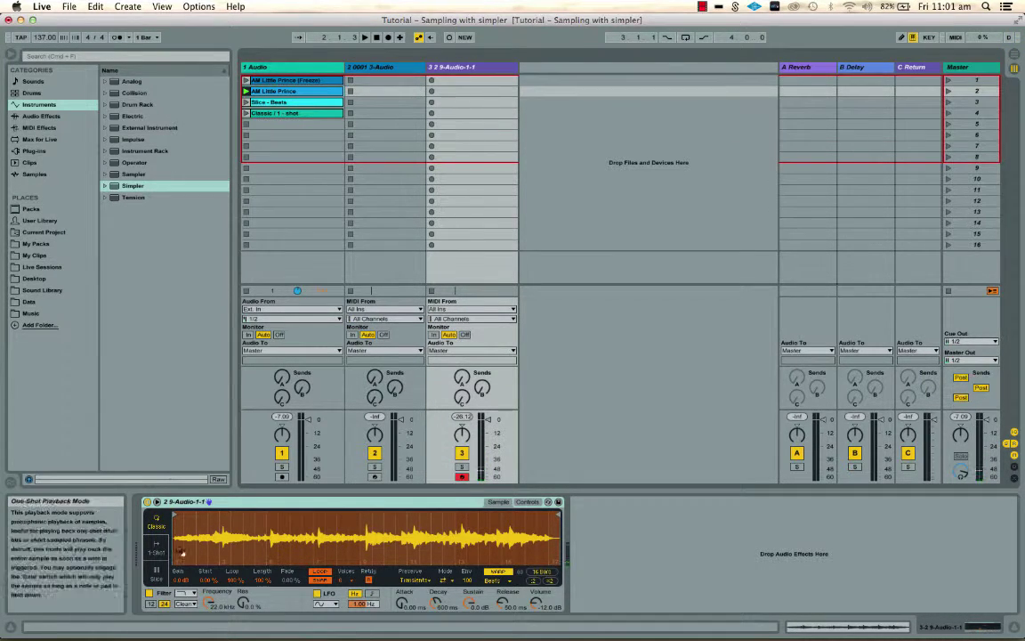
left_click_drag(552, 539, 555, 560)
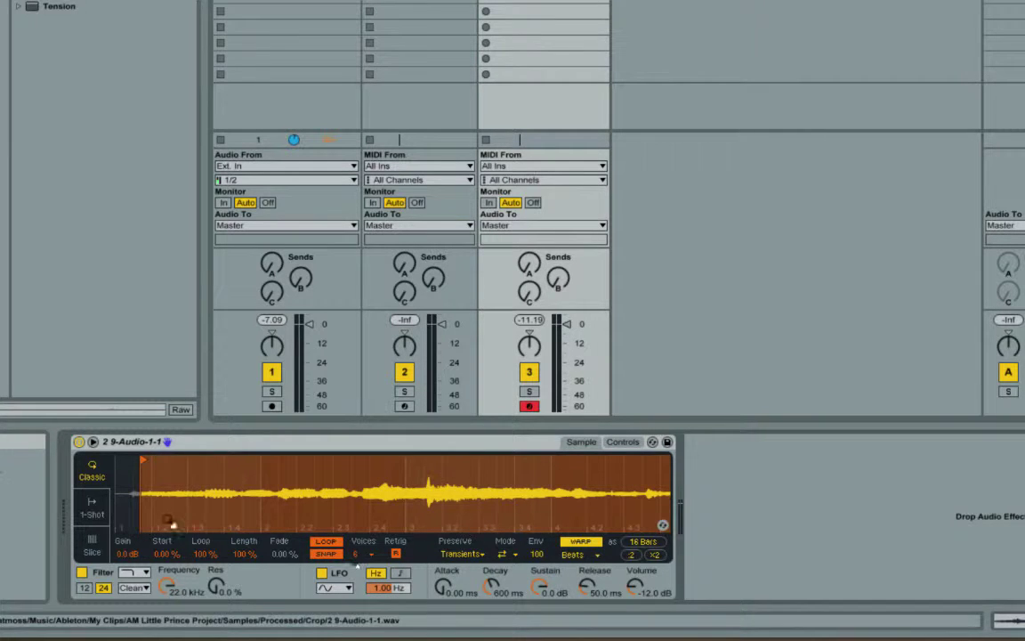
left_click(580, 542)
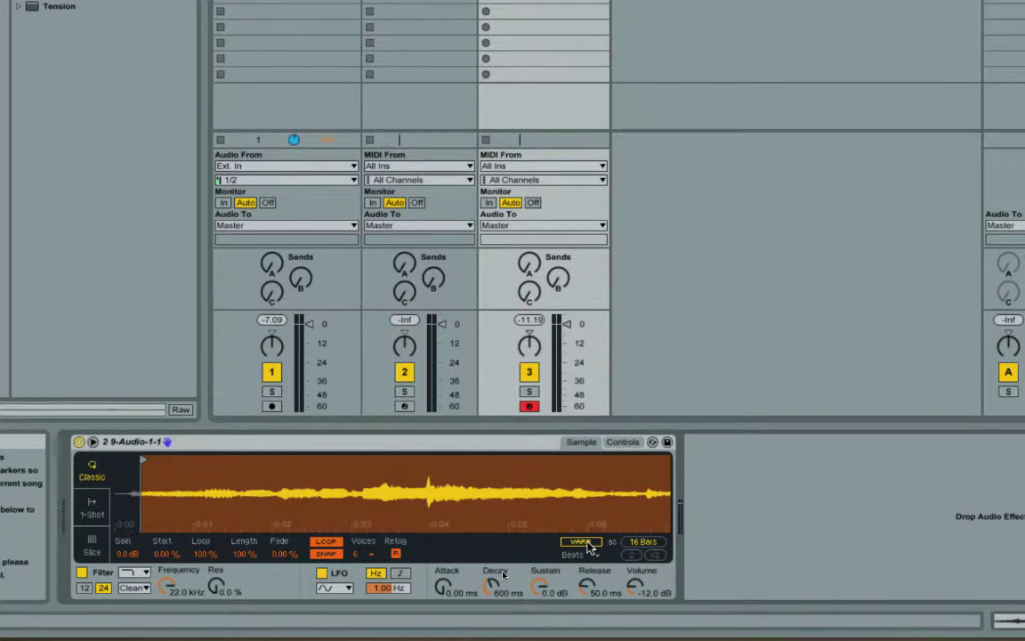
key("space")
left_click(583, 542)
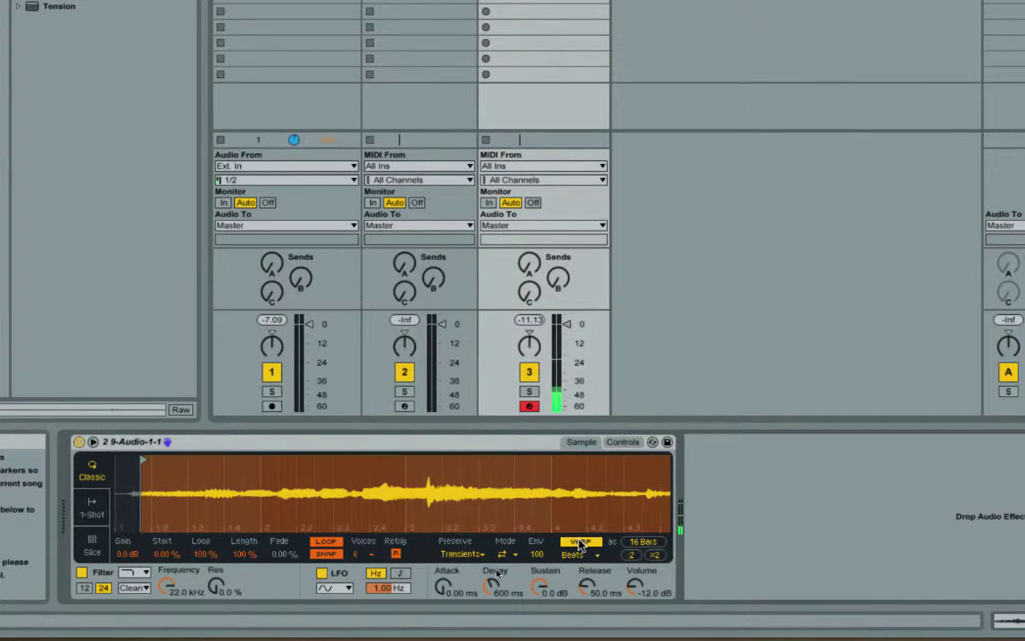
left_click(579, 542)
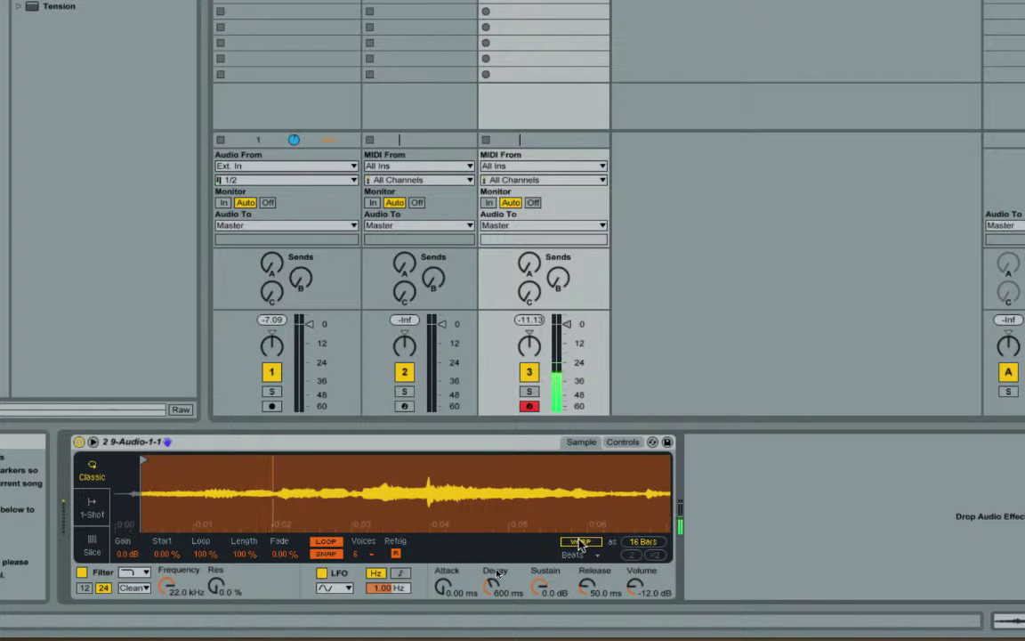
left_click(580, 542)
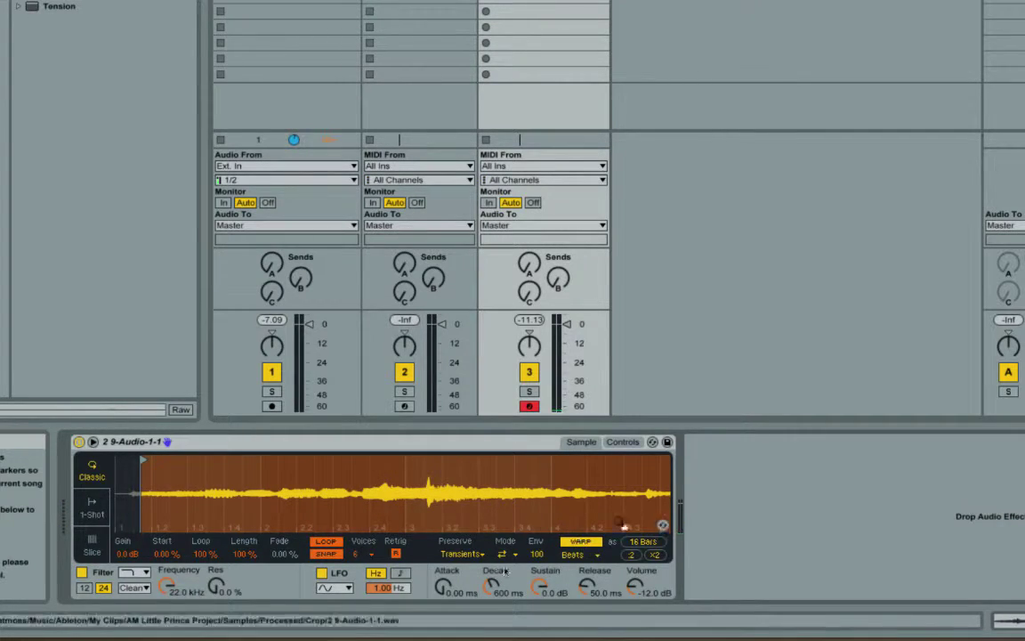
left_click(579, 556)
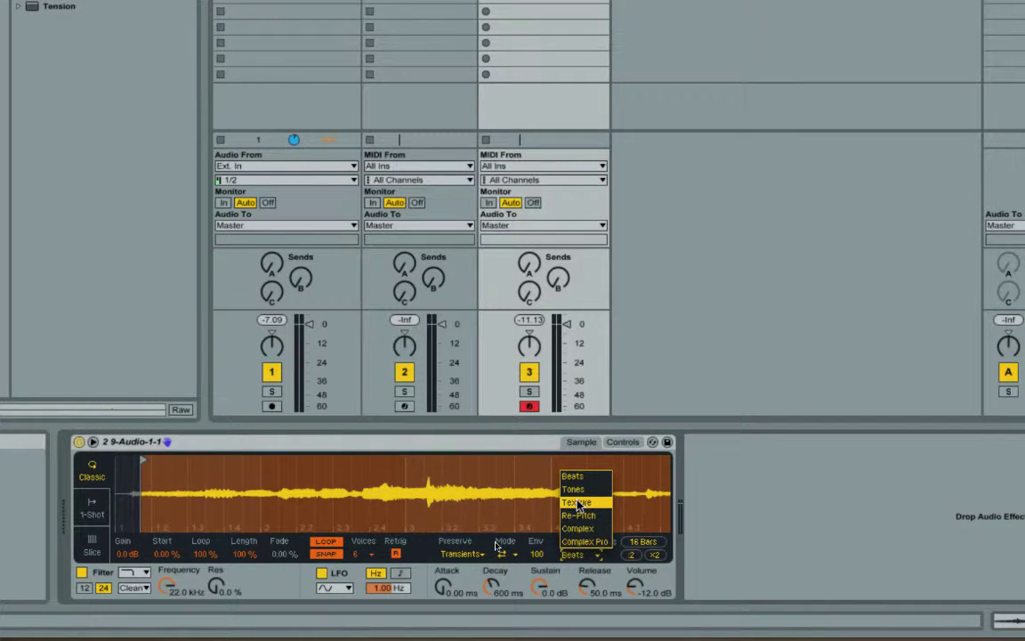
left_click(578, 528)
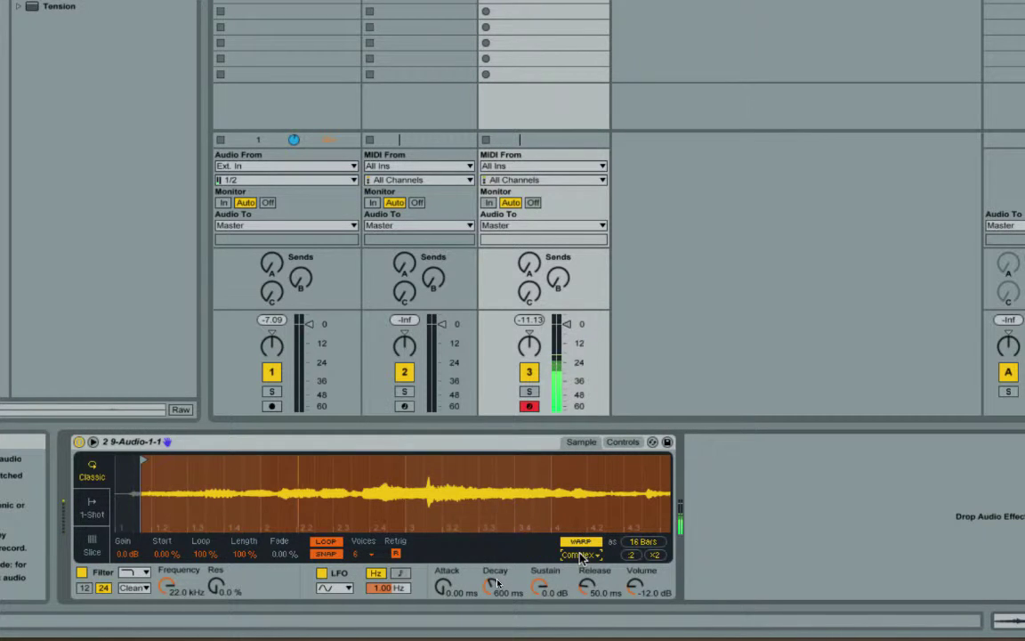
left_click(582, 556)
left_click(582, 545)
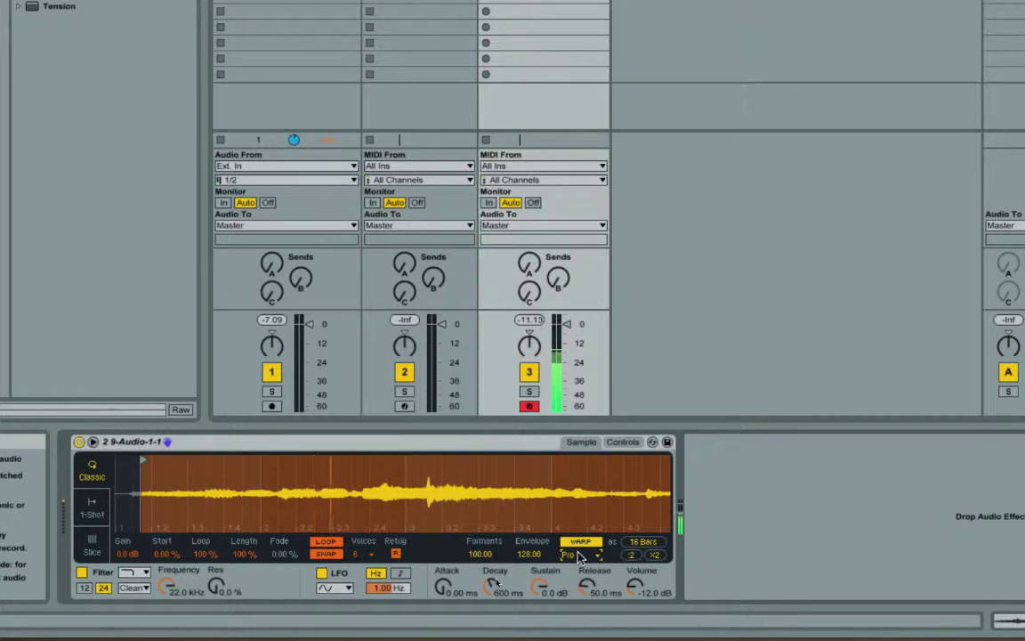
left_click(580, 555)
left_click(579, 533)
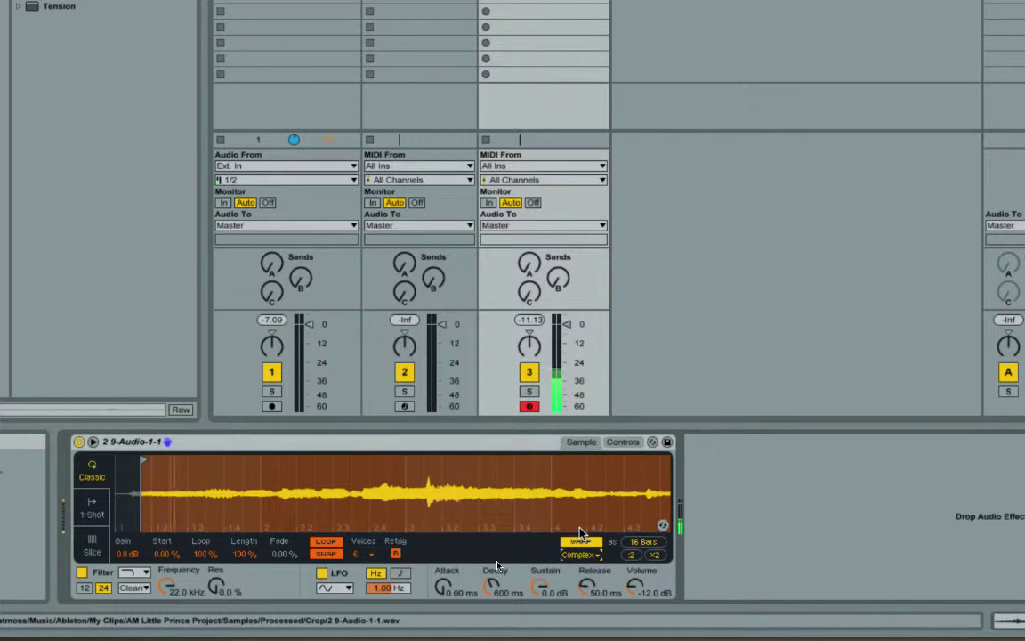
left_click(580, 555)
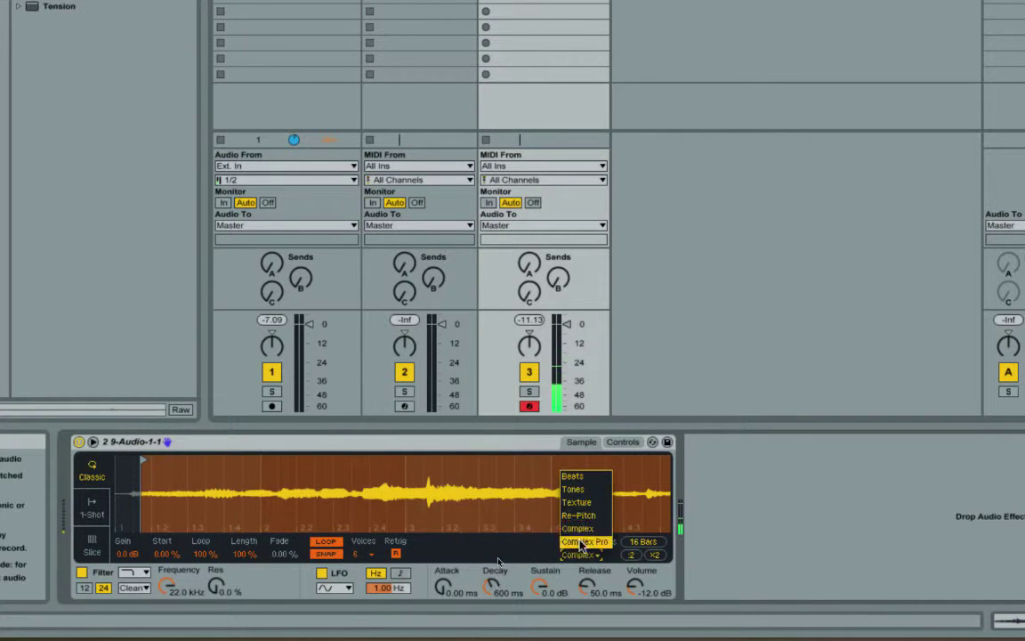
left_click(578, 489)
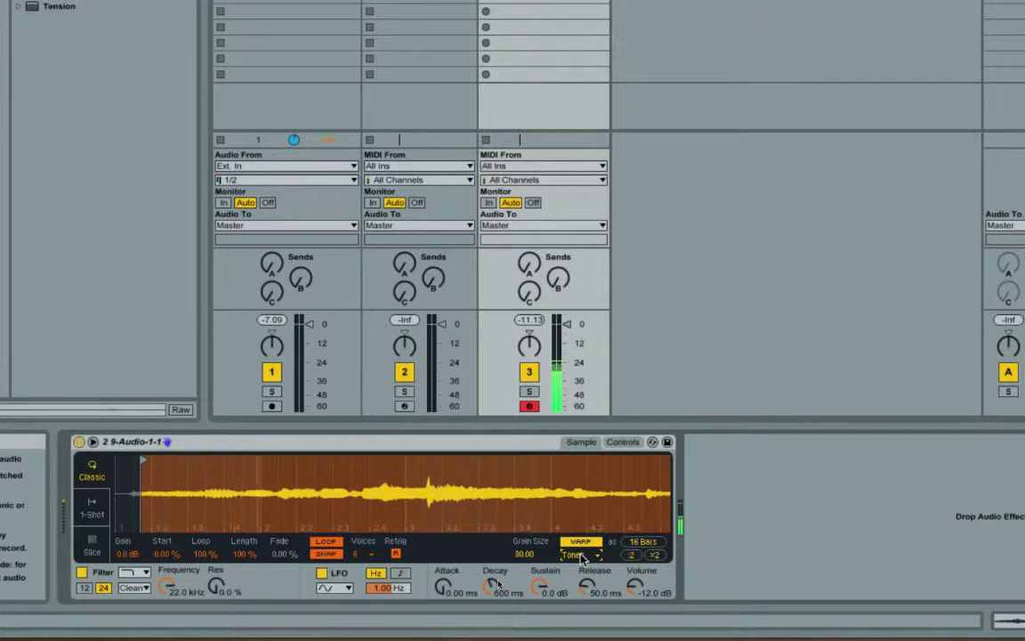
left_click(581, 555)
left_click(578, 483)
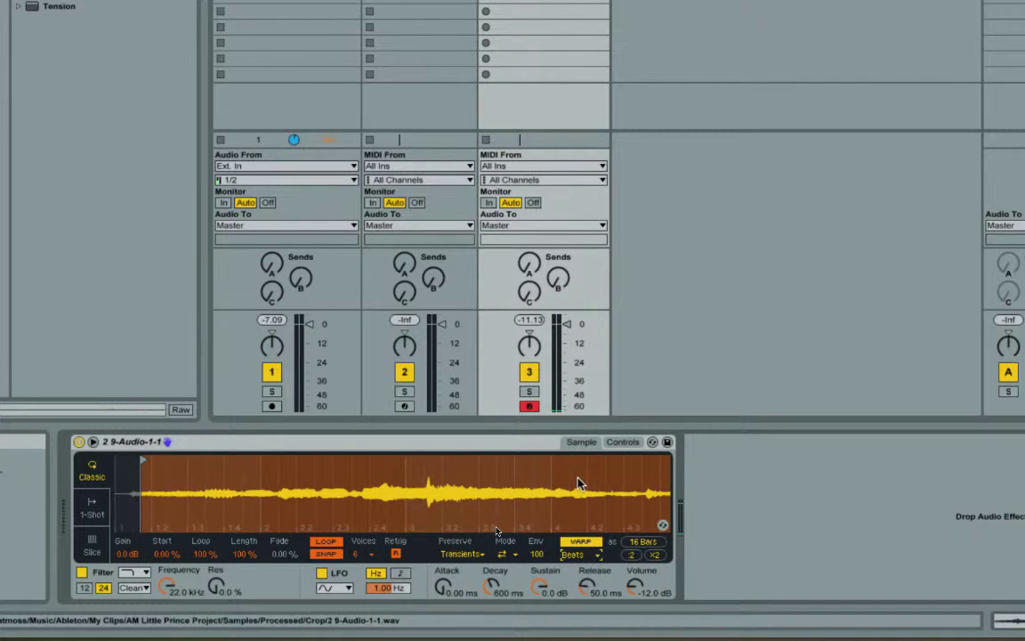
left_click(577, 555)
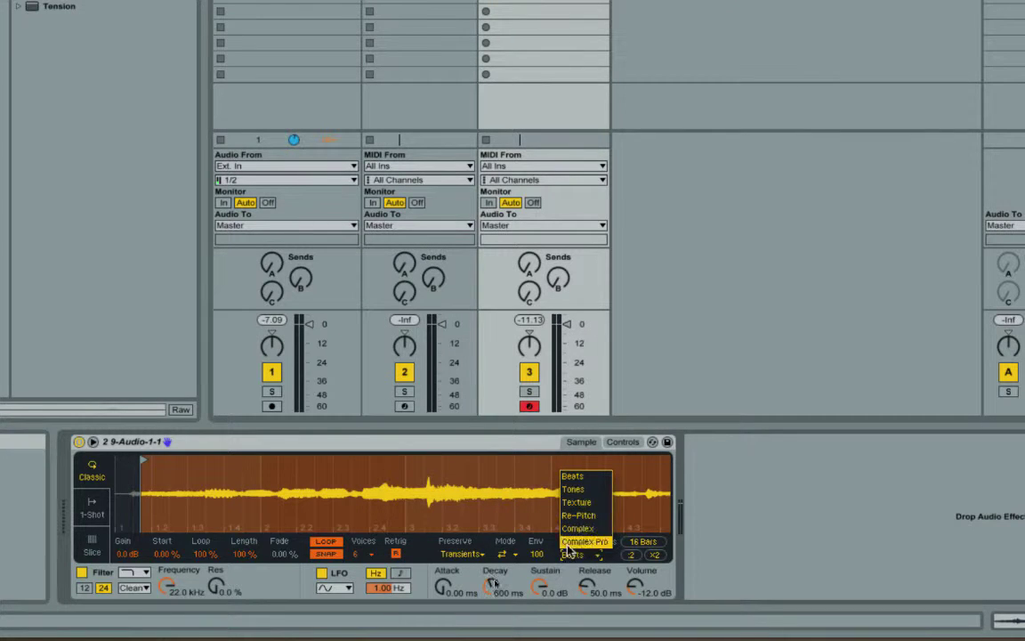
left_click(567, 481)
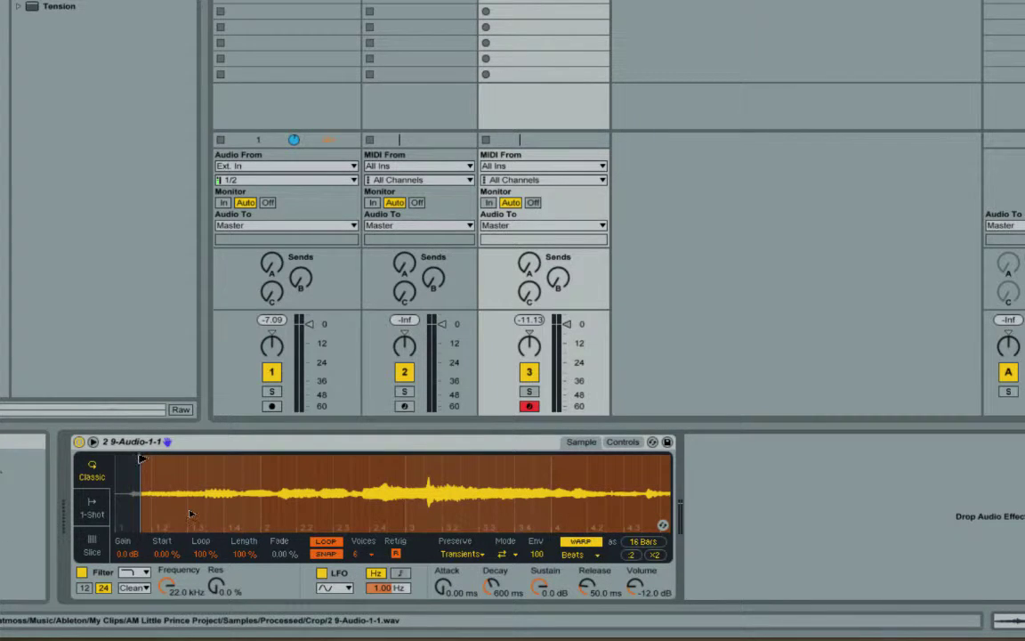
Audition a later sample start, then cut Simpler's region to a 2-bar slice near the start.
mouse_move(142, 460)
left_mouse_down()
mouse_move(408, 468)
mouse_move(431, 479)
left_mouse_up()
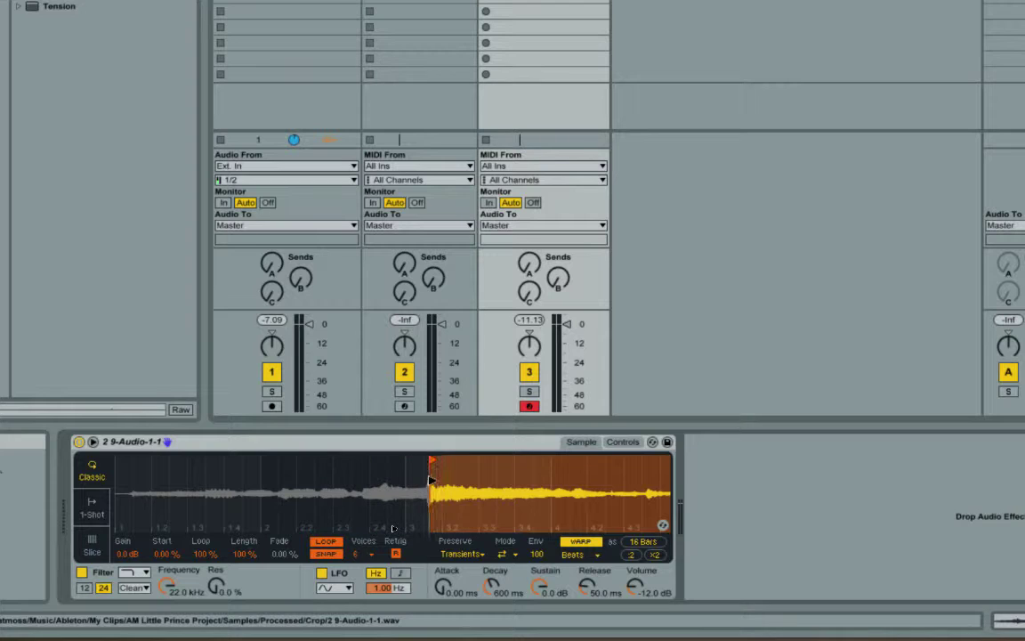
left_click(429, 482)
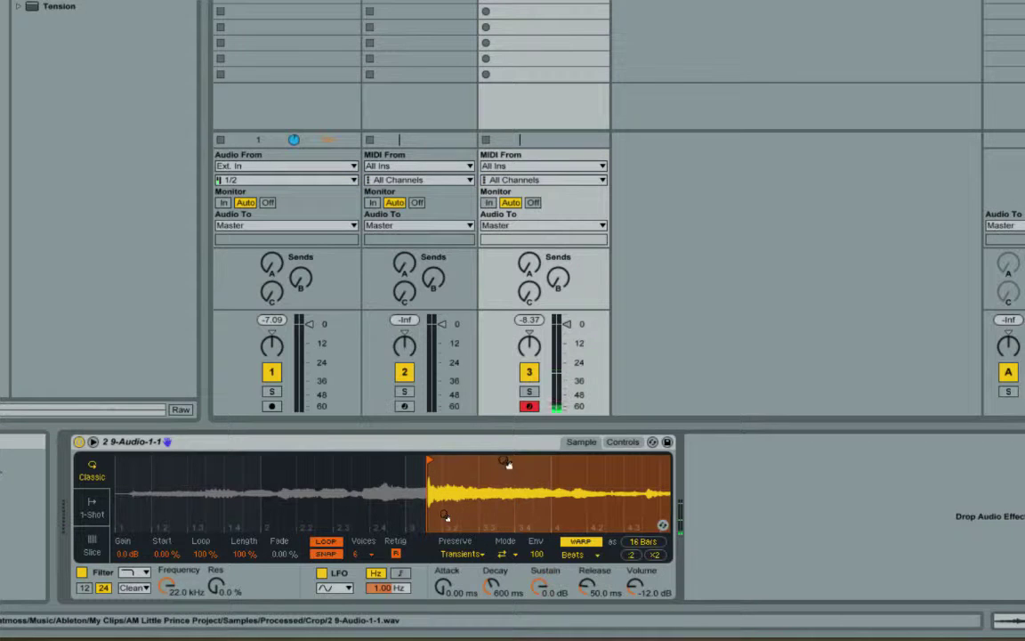
left_click_drag(401, 466, 165, 468)
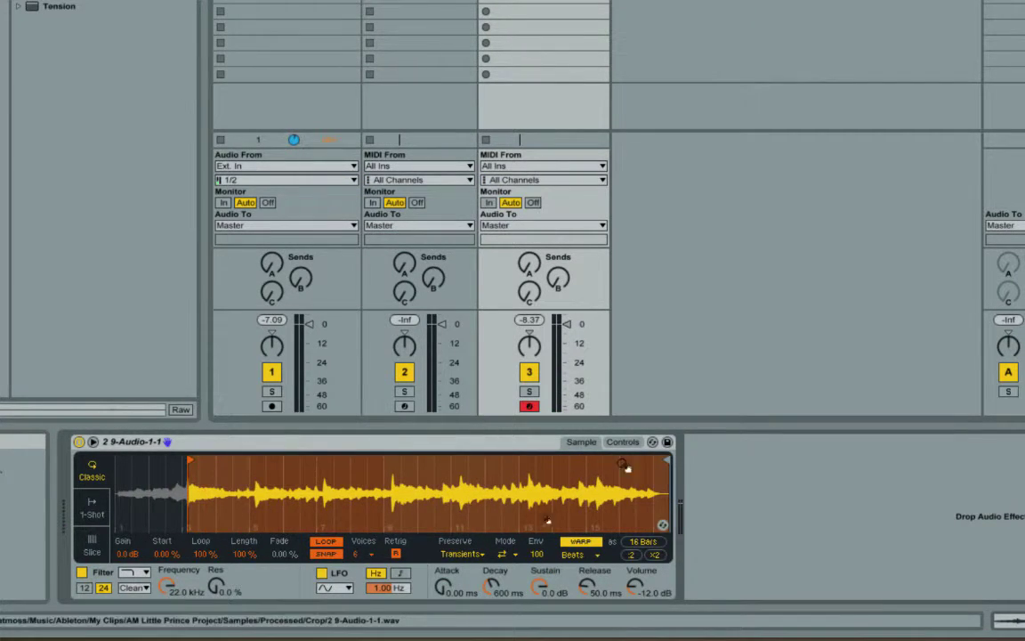
left_click_drag(554, 514, 252, 489)
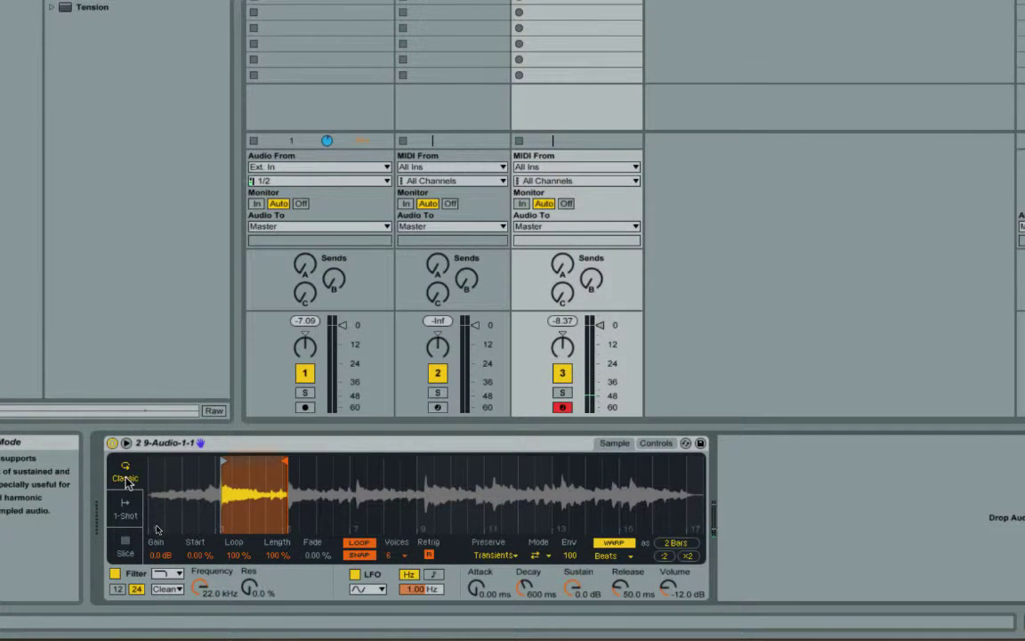
Compare Classic and 1-Shot playback in Simpler, leaving the sample in 1-Shot mode.
left_click(125, 508)
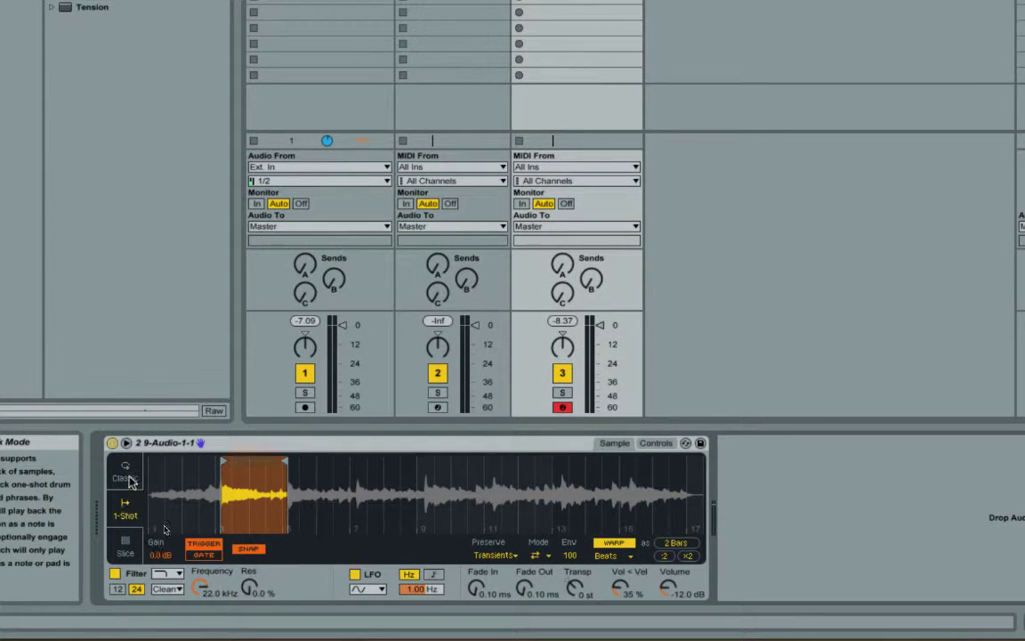
left_click(127, 474)
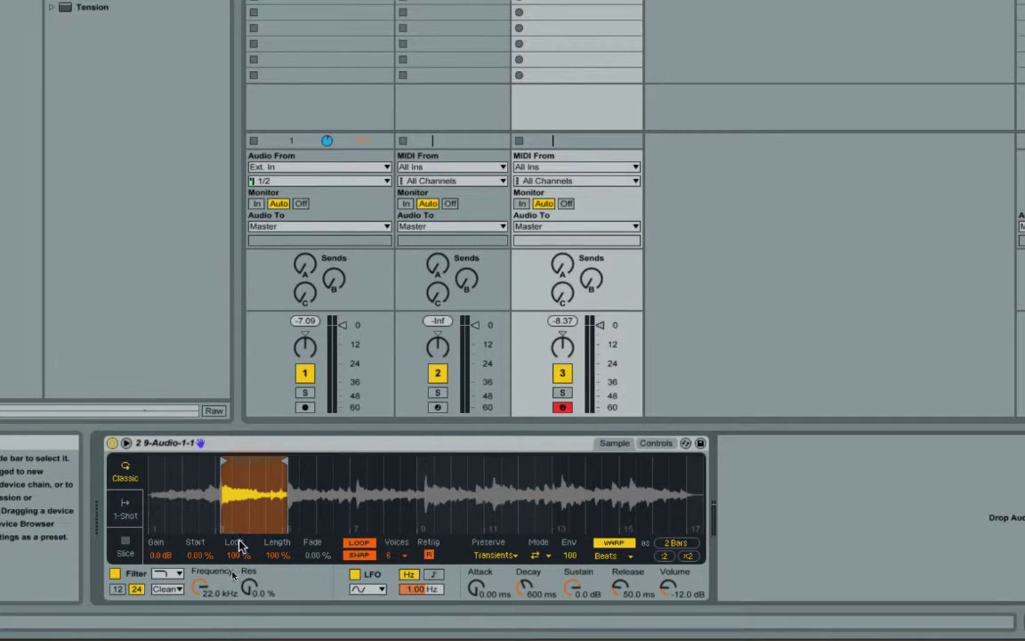
left_click(125, 509)
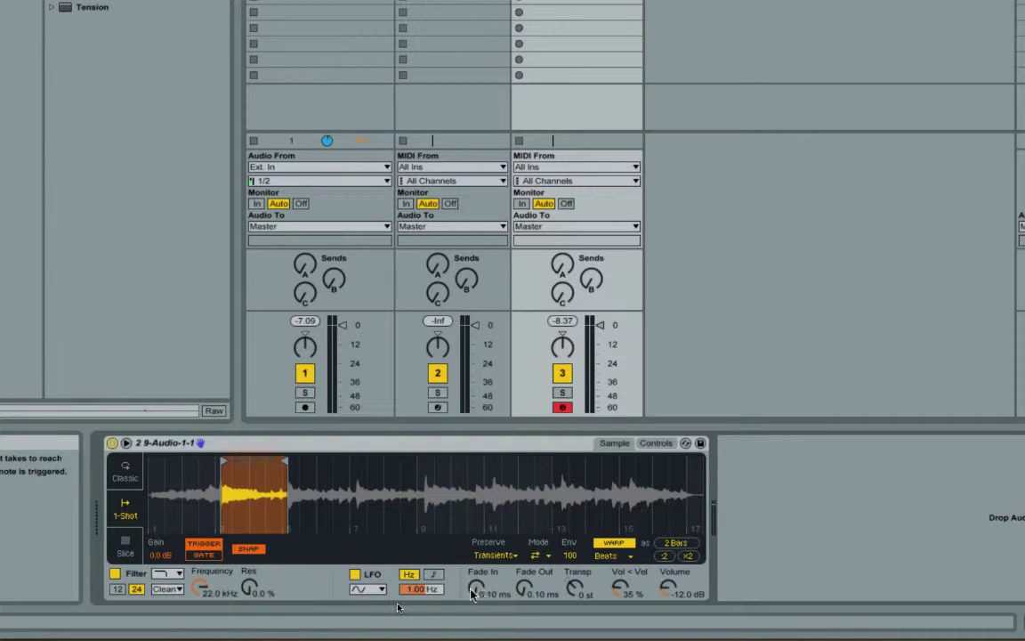
left_click(125, 474)
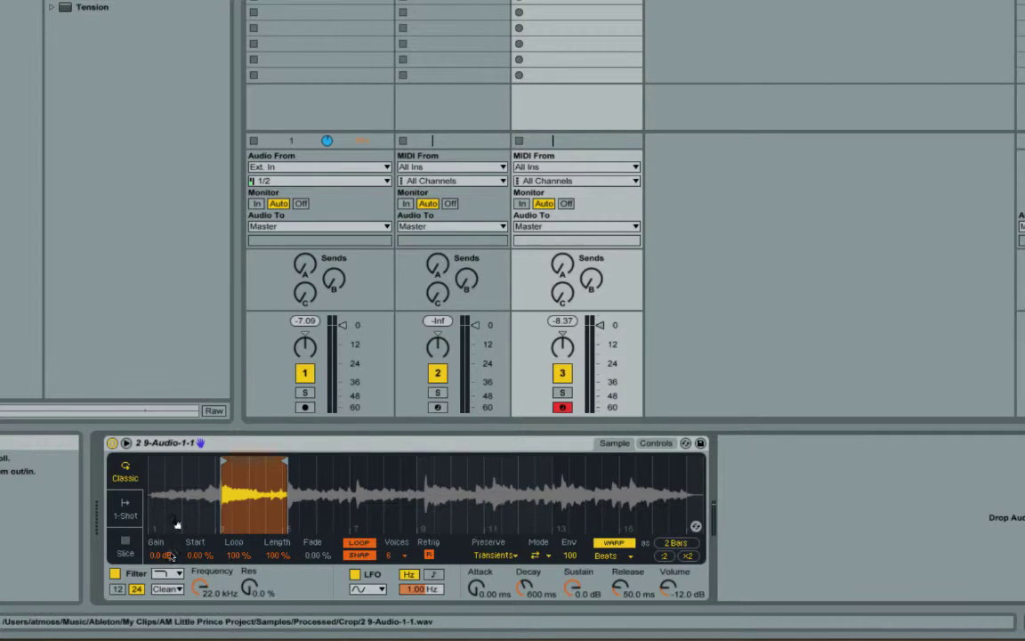
left_click(122, 513)
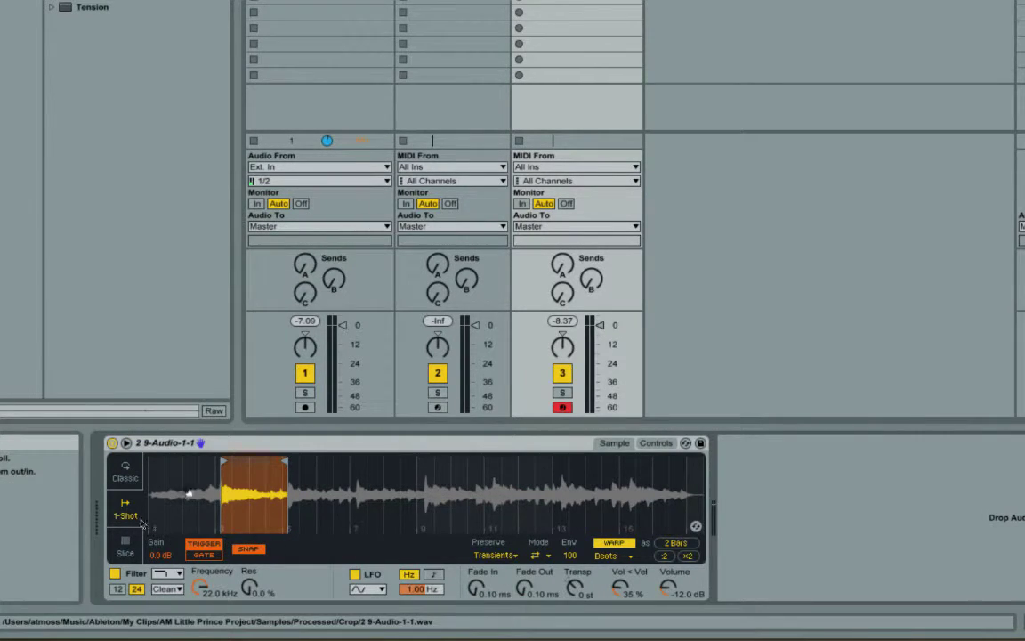
left_click(125, 475)
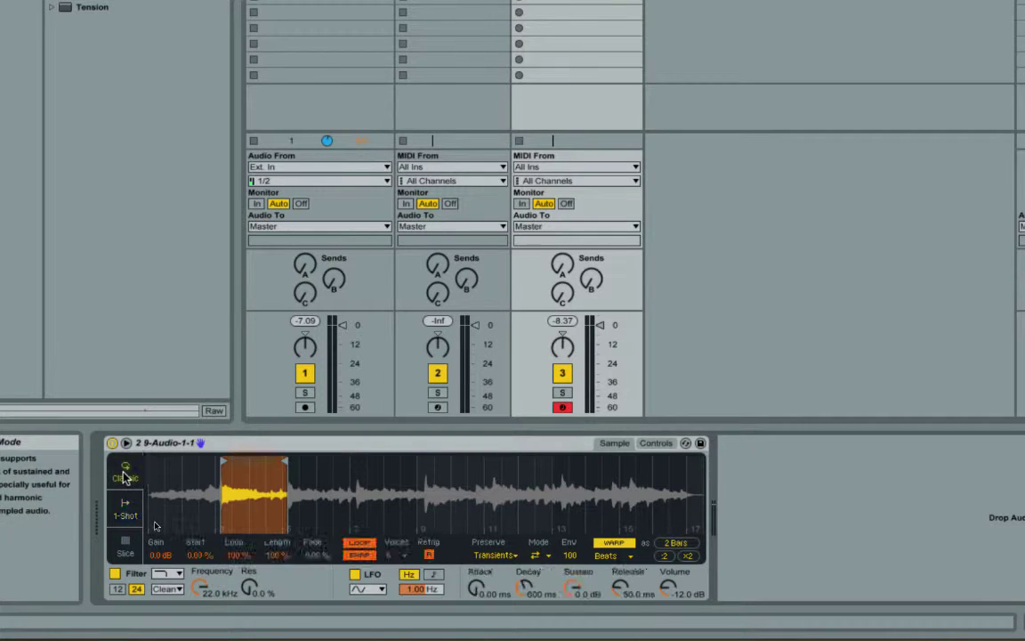
left_click(127, 513)
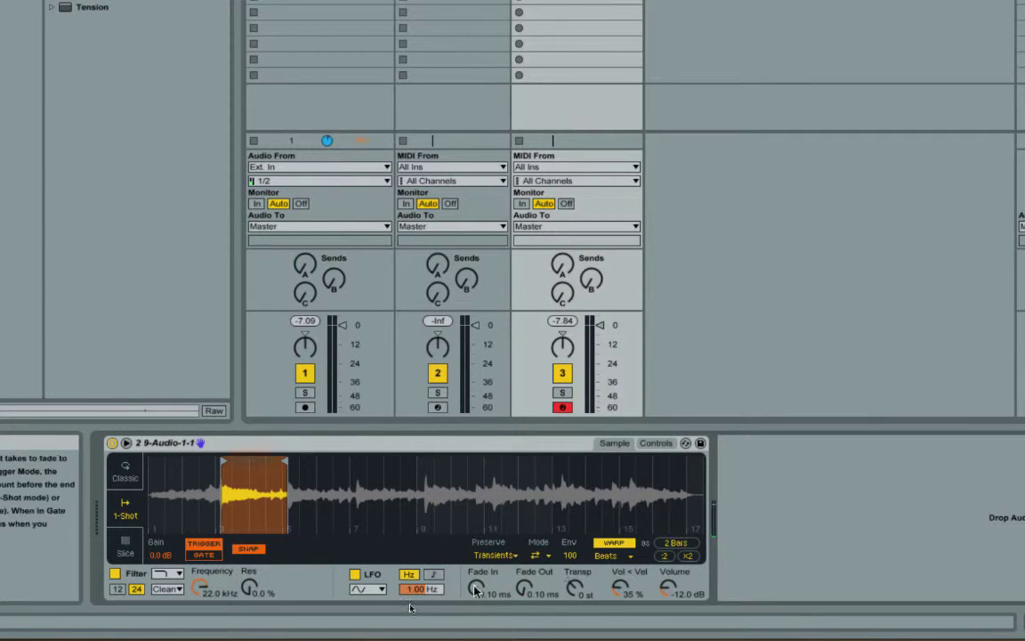
Raise Simpler's Fade Out to 2.00 s.
mouse_move(524, 588)
left_mouse_down()
mouse_move(524, 605)
mouse_move(539, 602)
left_mouse_up()
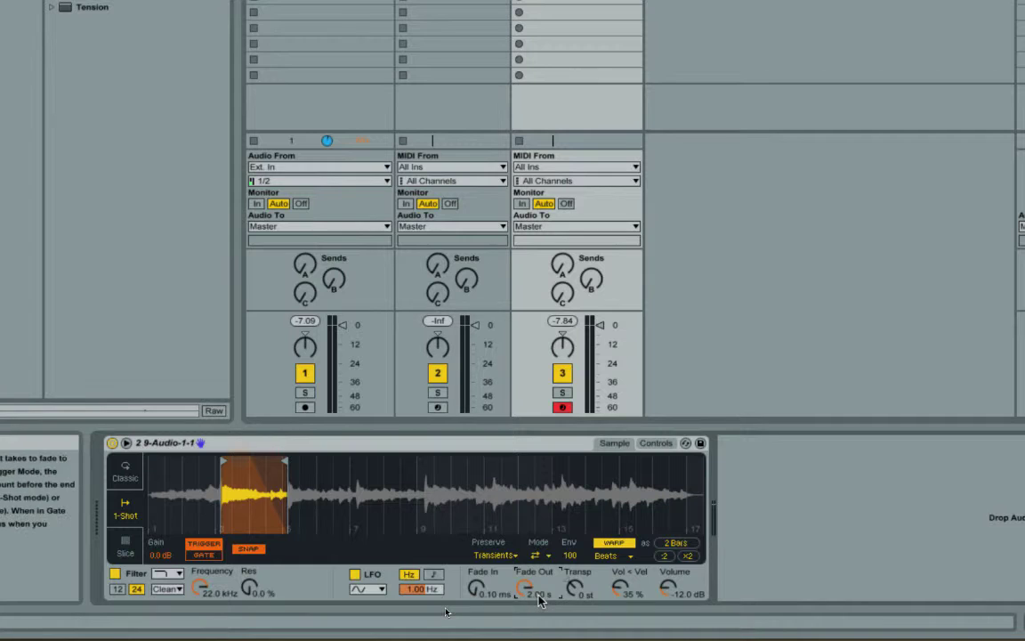
Set Simpler's warp mode to Complex instead of Beats.
left_click(608, 557)
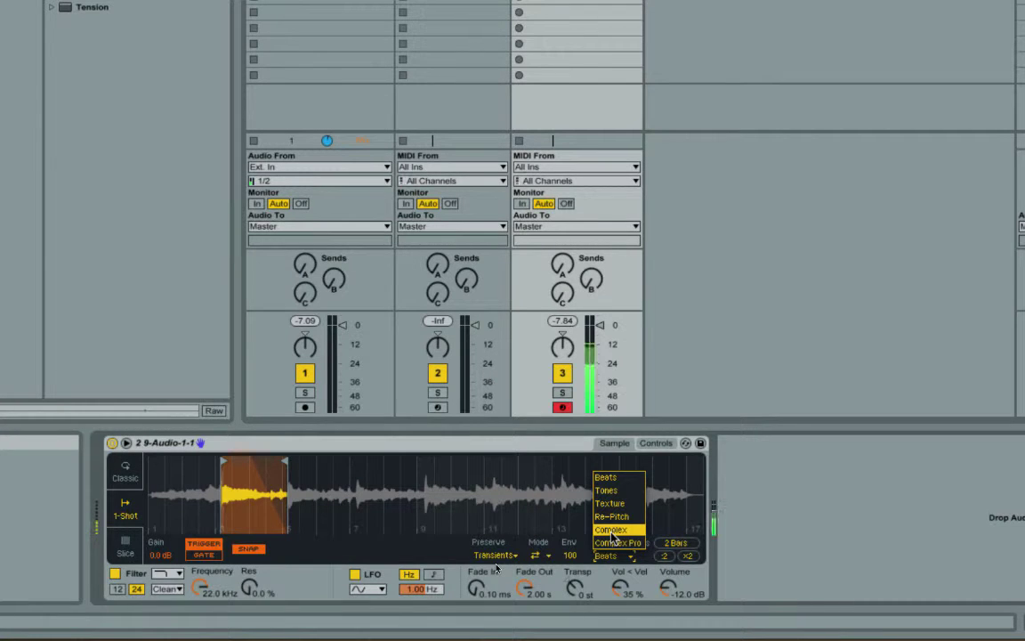
left_click(611, 530)
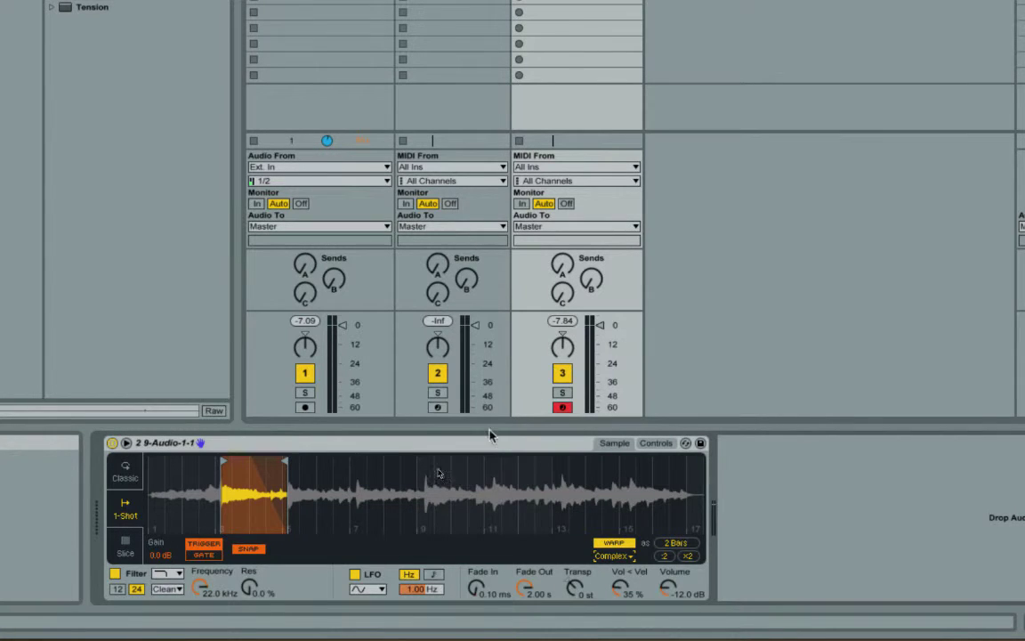
left_click(439, 407)
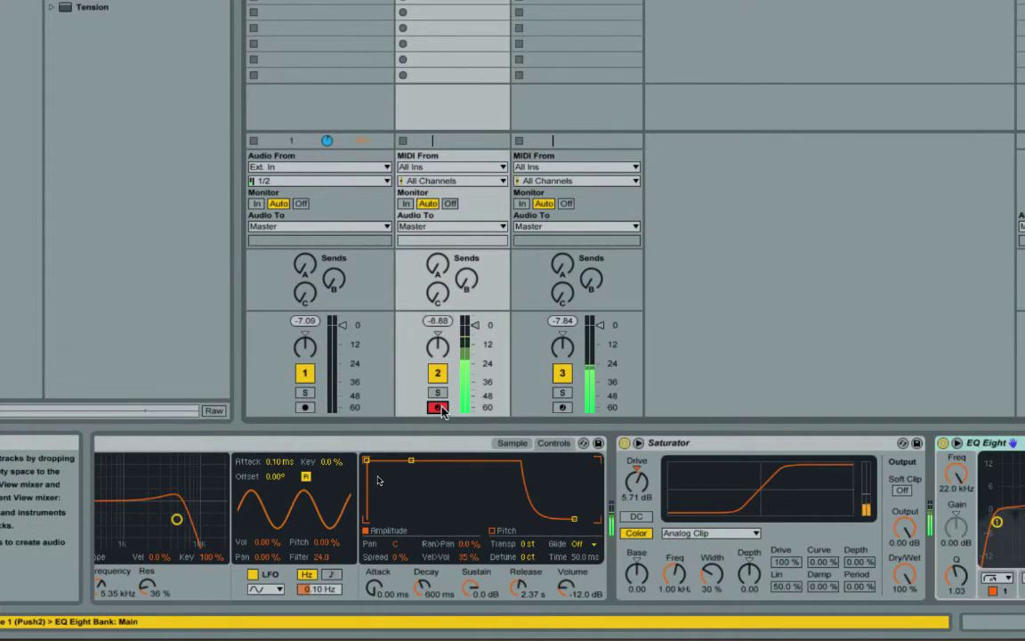
left_click(563, 407)
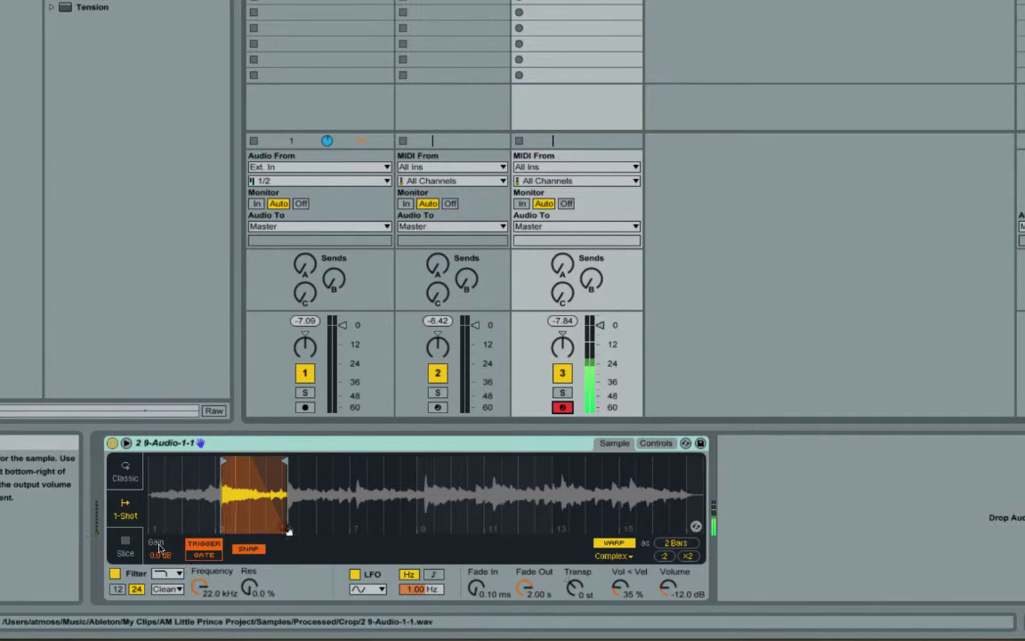
left_click(127, 478)
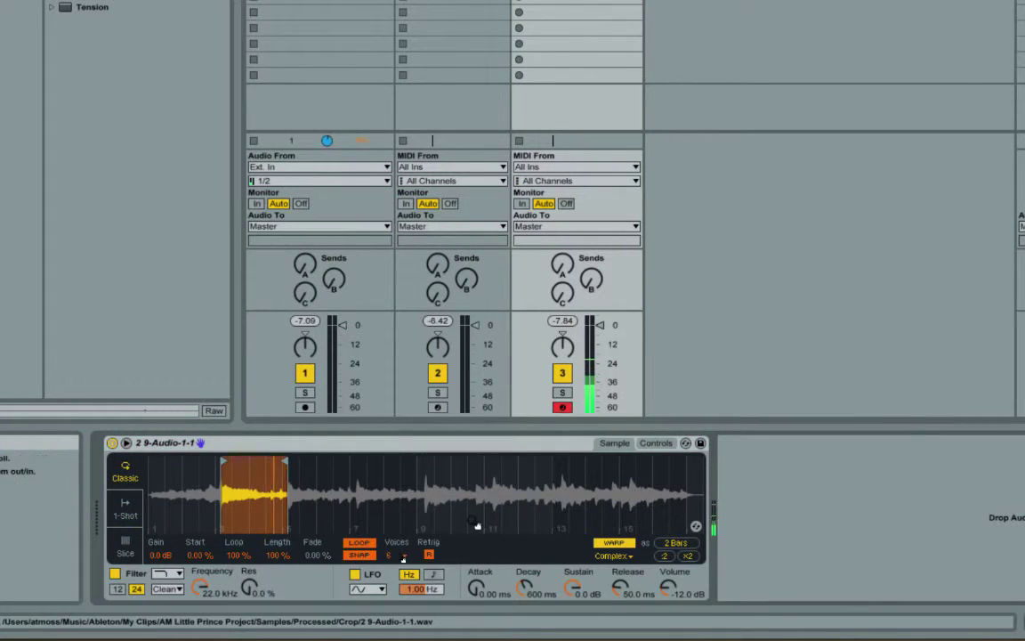
left_click(125, 509)
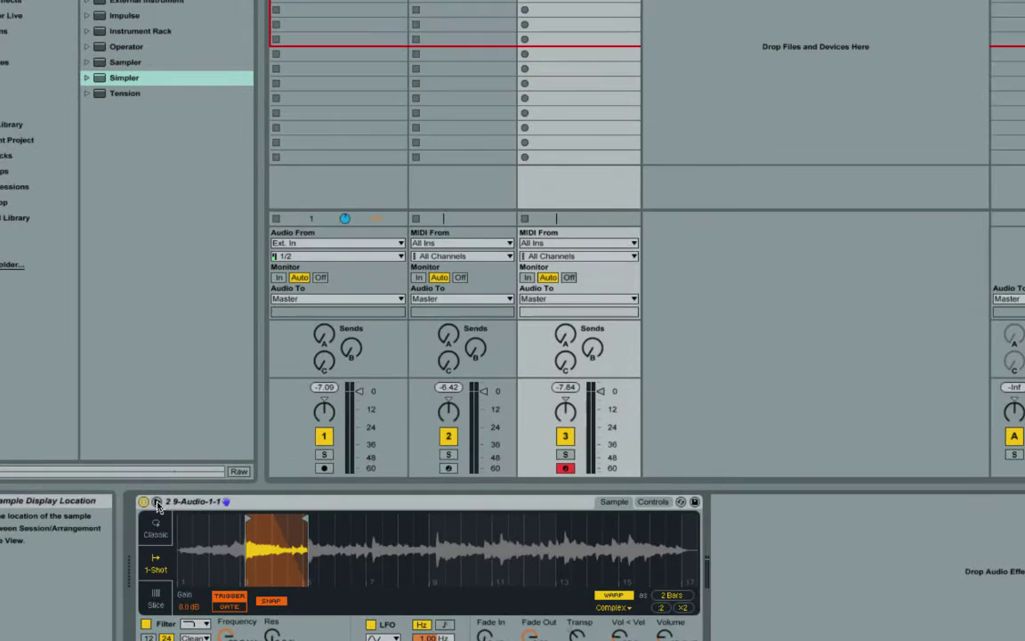
Expand Simpler's waveform into the main area and zoom in on the region start.
left_click(158, 505)
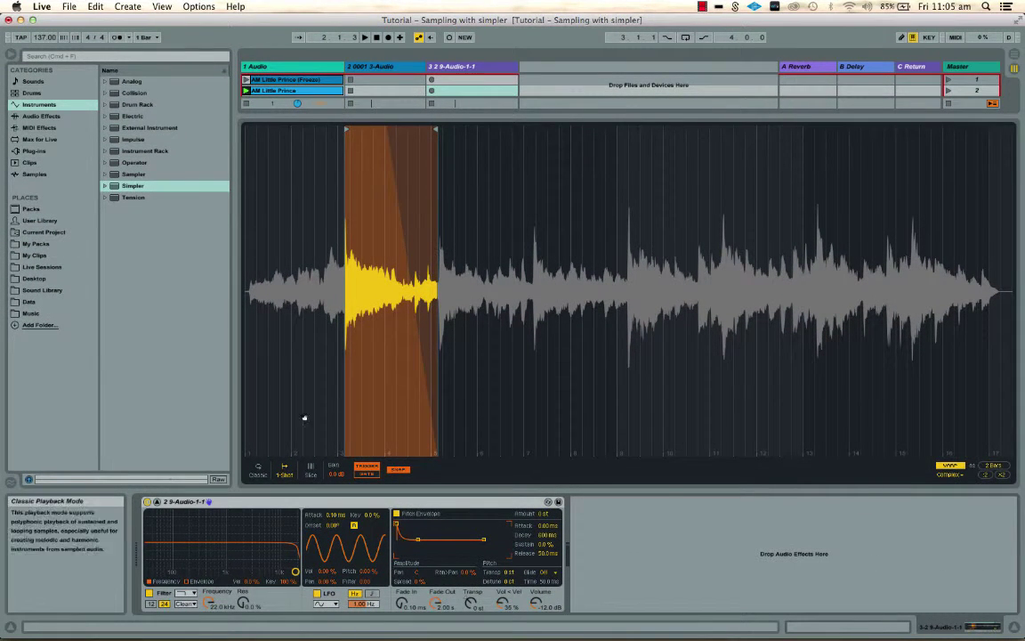
left_click_drag(393, 173, 427, 218)
scroll(426, 218, "left", 5)
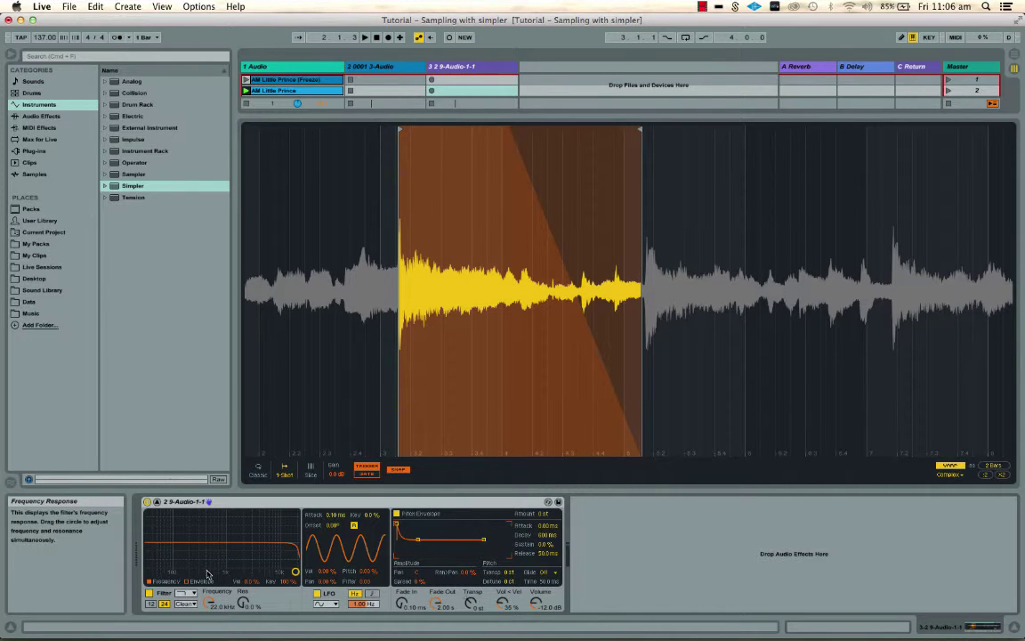
Toggle the sample display between device and main area, finishing with it expanded.
left_click(496, 504)
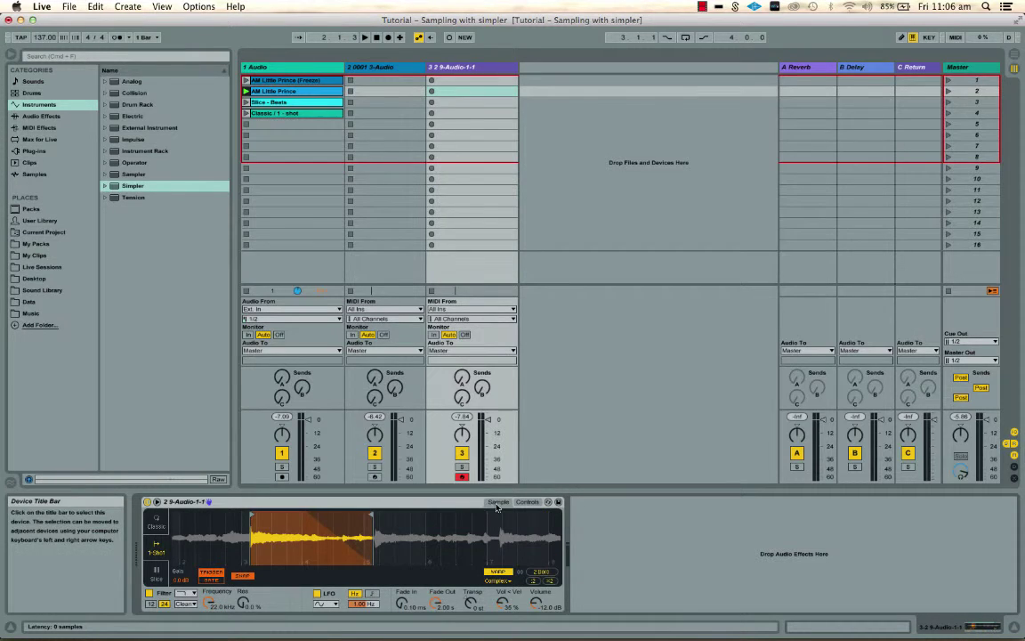
left_click(534, 503)
left_click(498, 503)
left_click(527, 503)
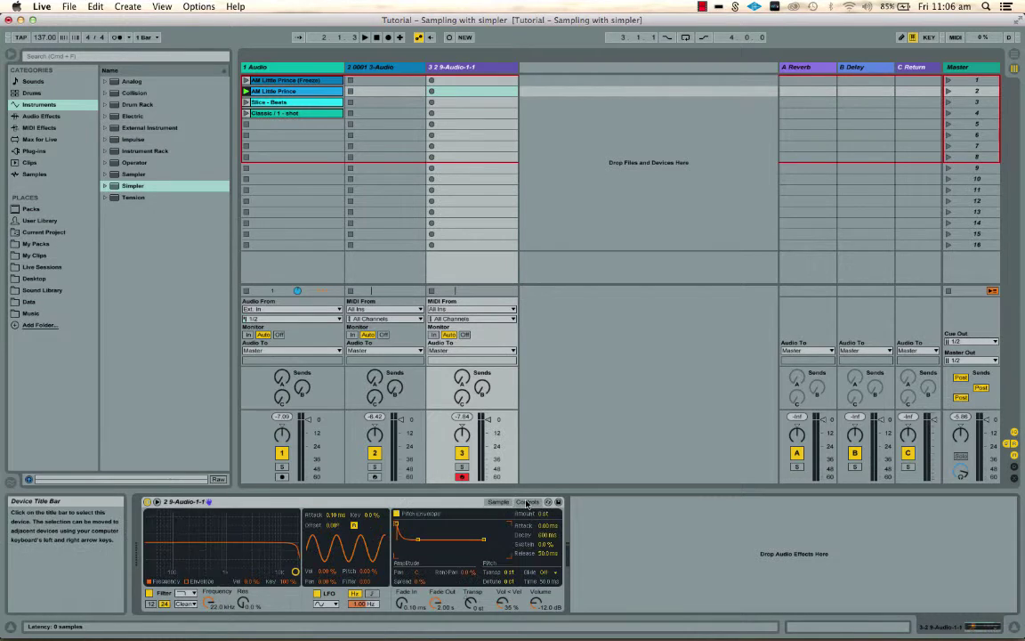
left_click(158, 503)
left_click(158, 503)
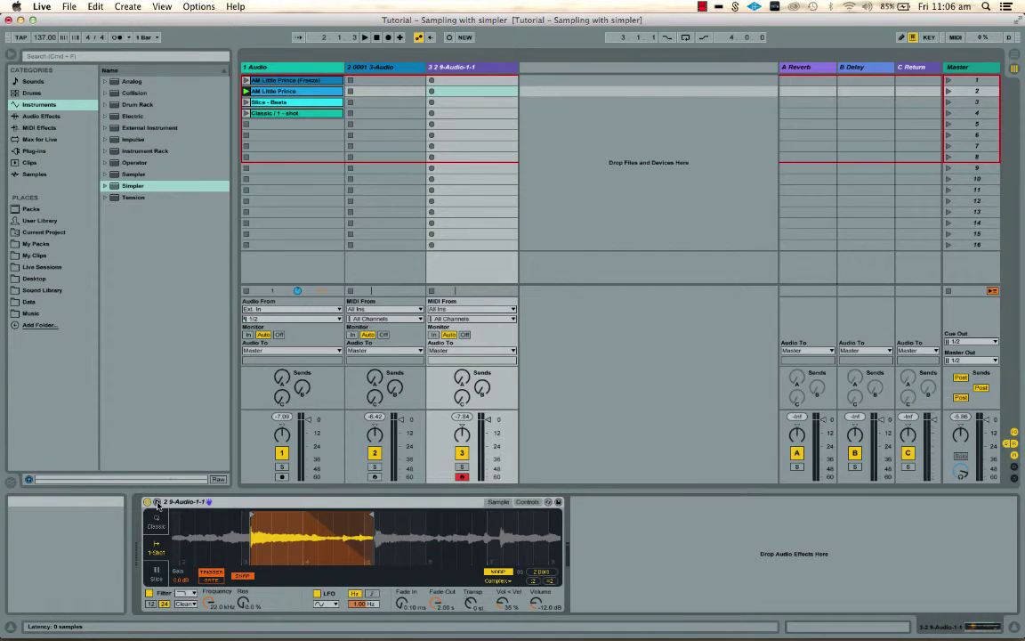
left_click(158, 502)
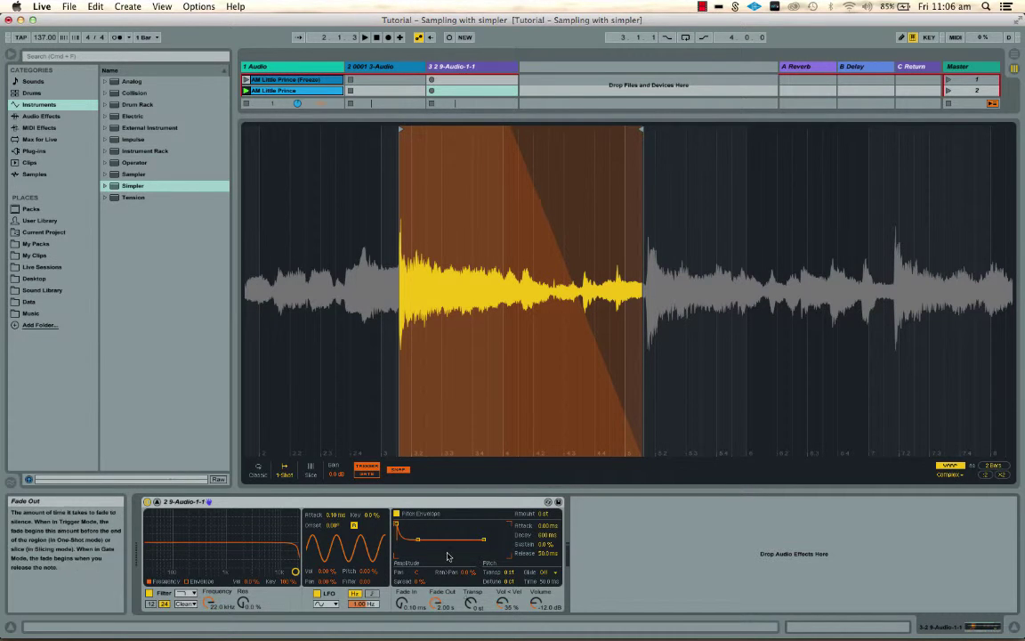
Reveal the mixer and record-arm track 2, showing its Saturator and EQ Eight.
left_click_drag(431, 115, 435, 238)
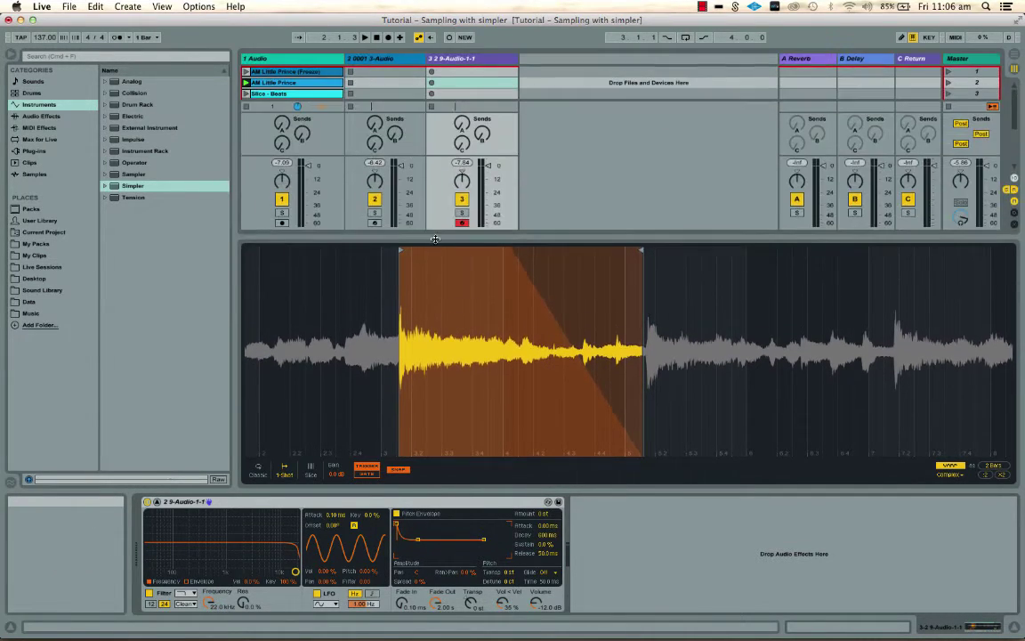
left_click(375, 223)
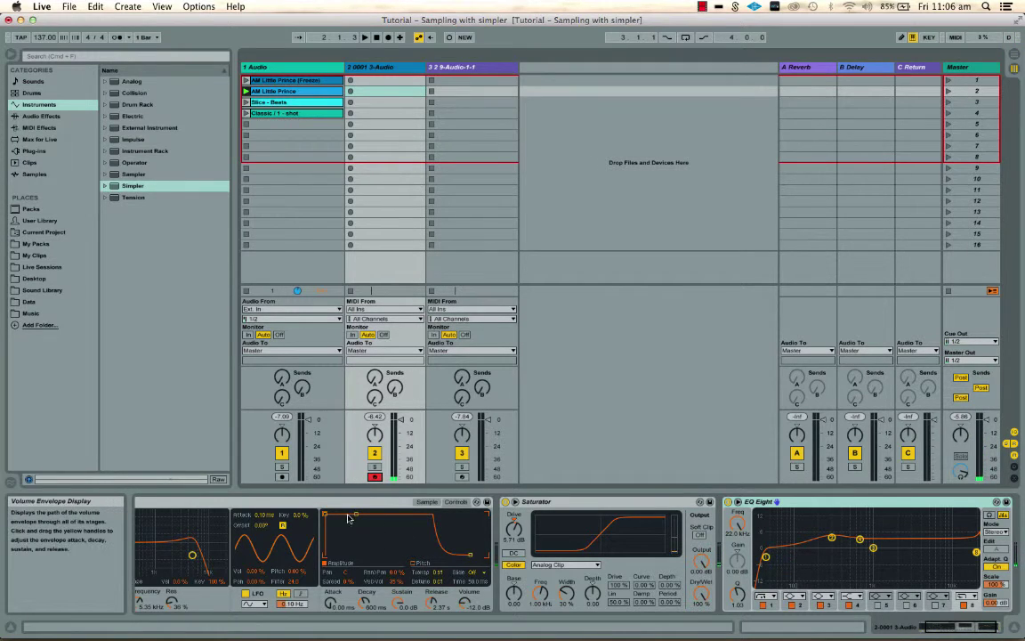
Transpose track 2's sample, then reselect track 3 and collapse its waveform back into Simpler.
scroll(332, 495, "left", 3)
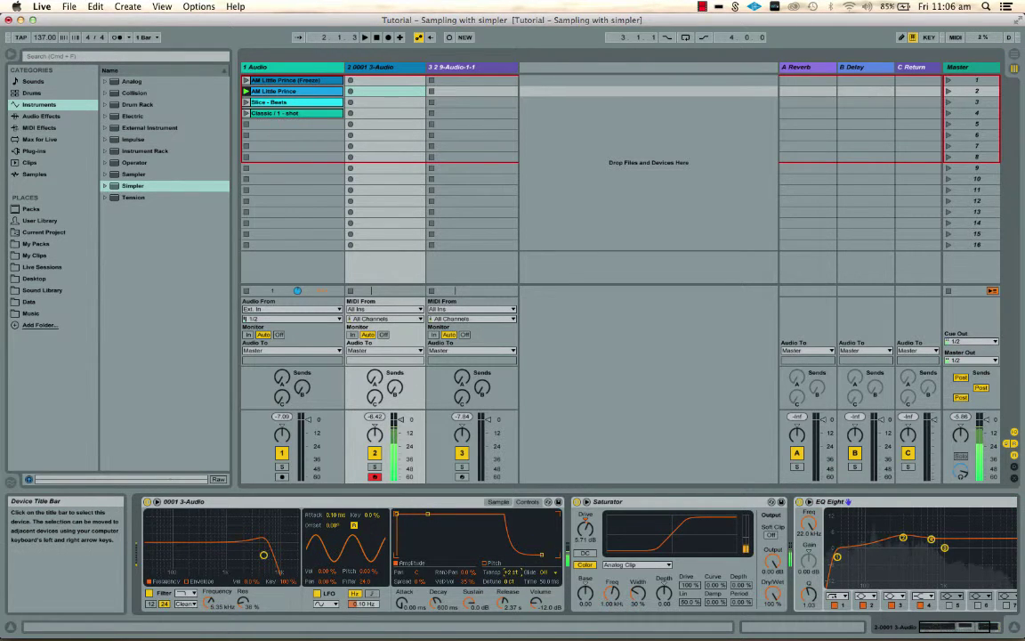
left_click(462, 478)
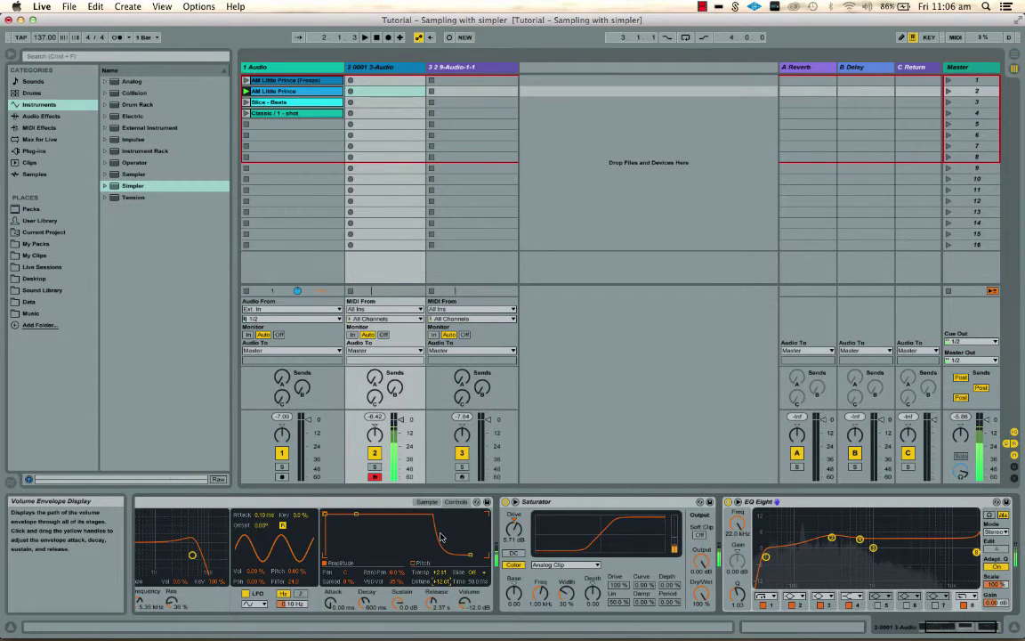
left_click(460, 478)
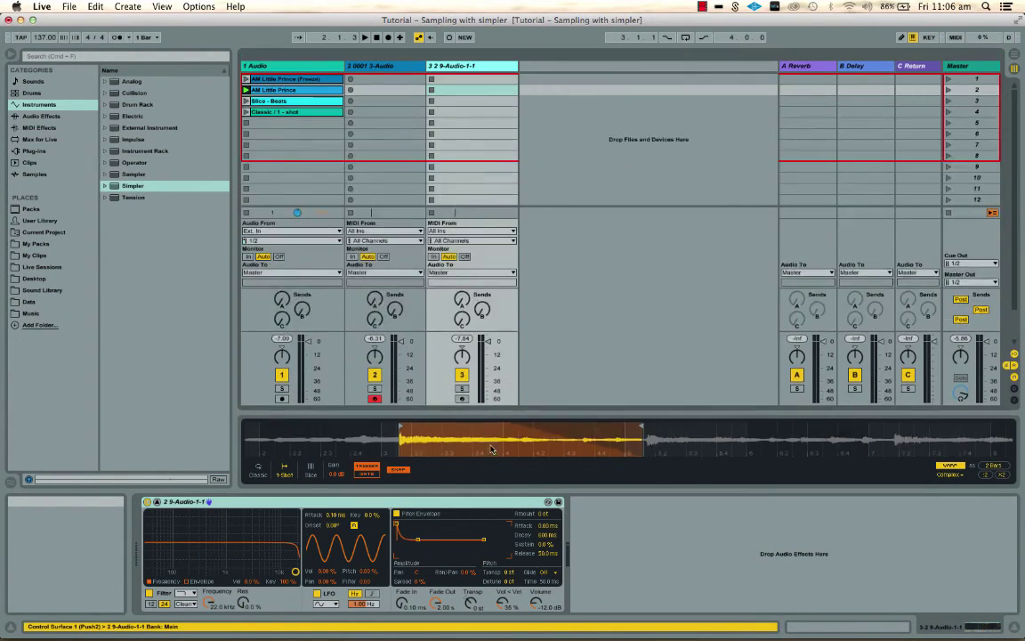
key("super+alt+e")
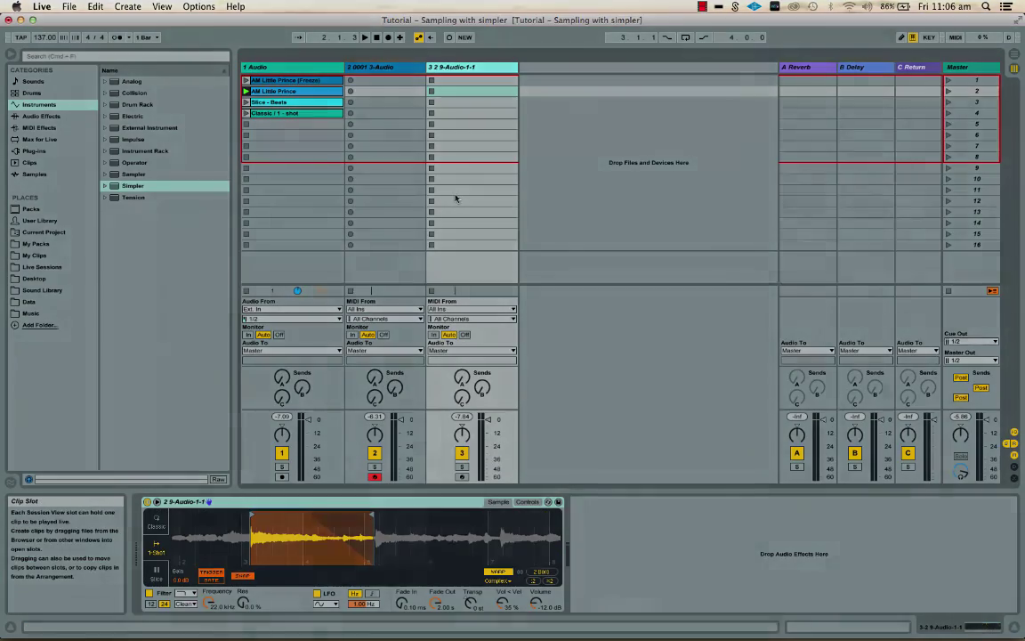